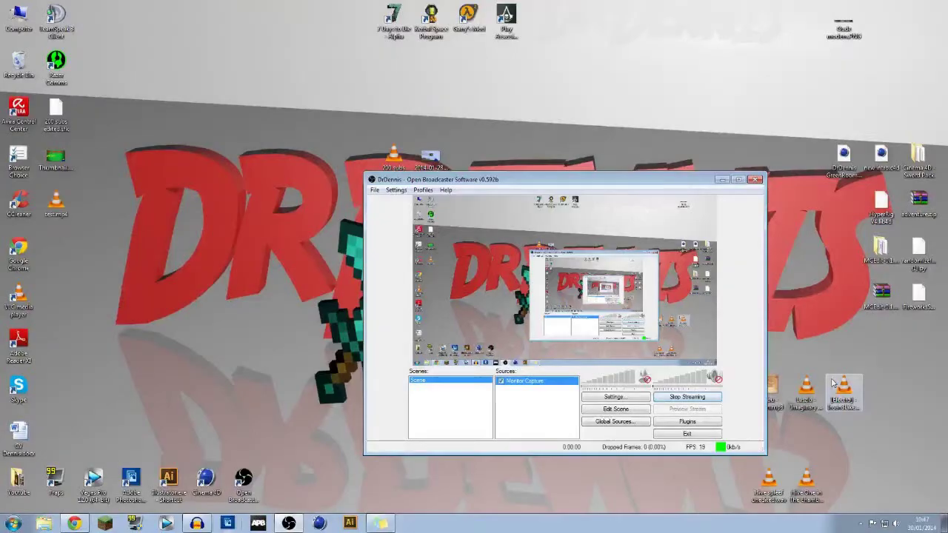
Reposition the OBS window and check the Scenes and Sources context menus without changing anything.
left_click(722, 180)
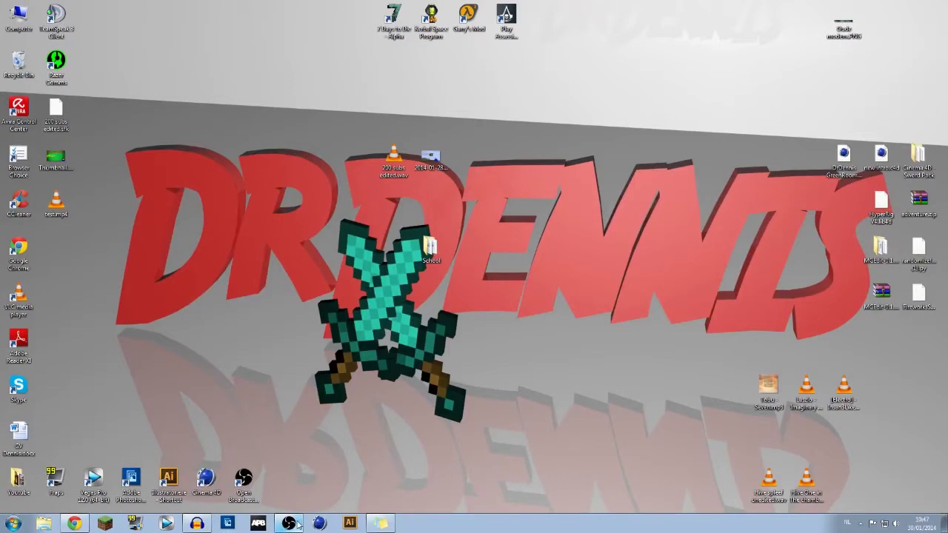
left_click(296, 524)
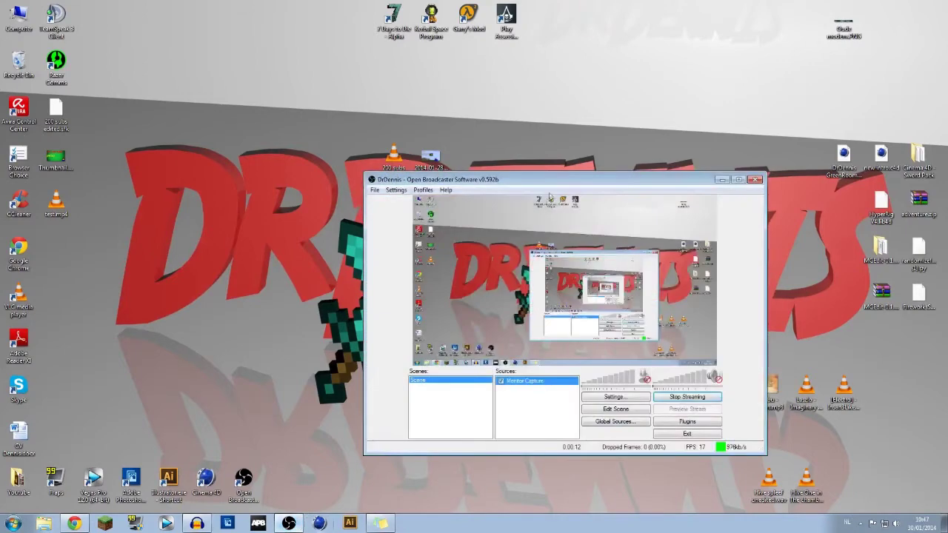
left_click_drag(567, 176, 598, 171)
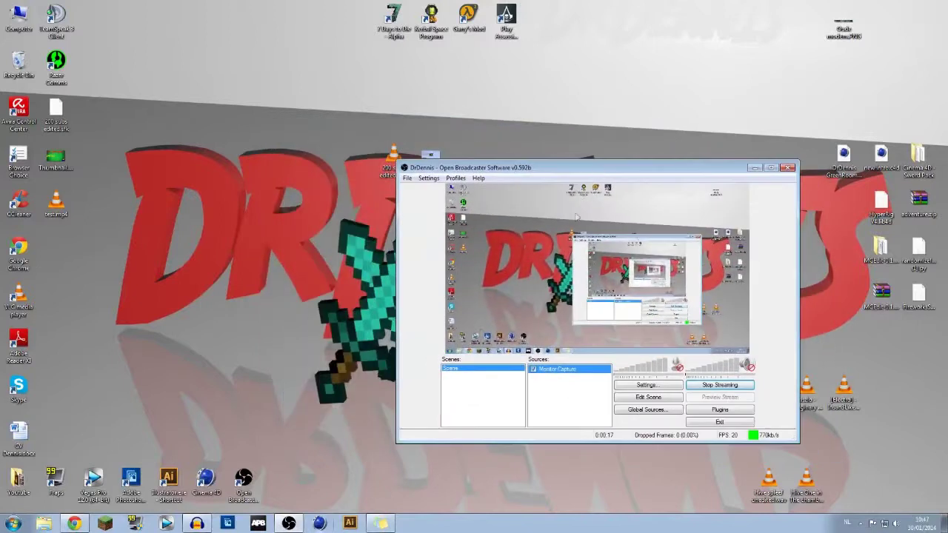
right_click(482, 390)
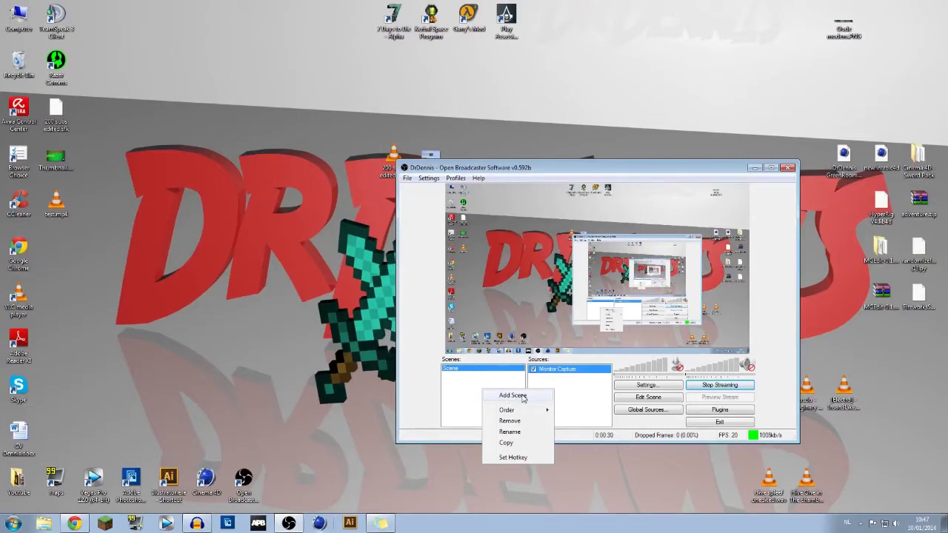
left_click(475, 385)
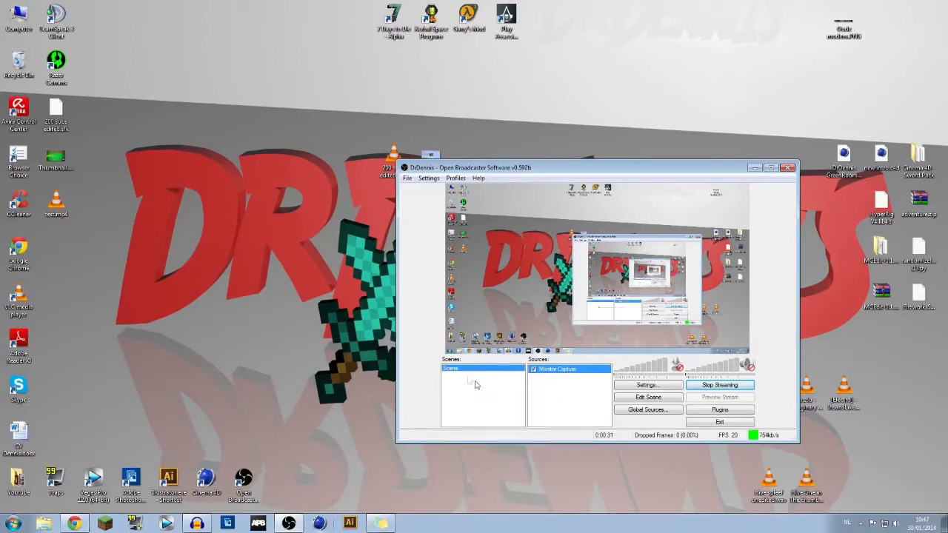
right_click(551, 391)
mouse_move(572, 398)
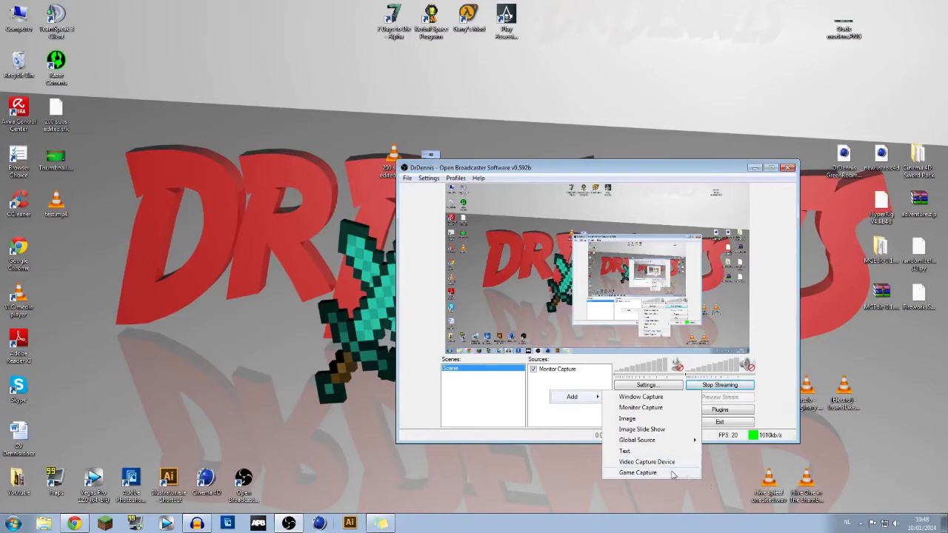
left_click(539, 400)
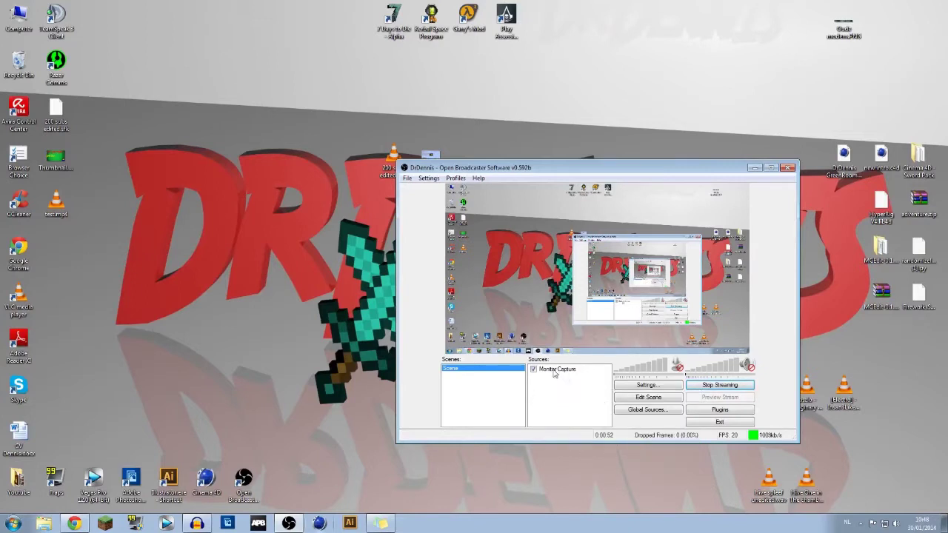
left_click_drag(603, 169, 521, 141)
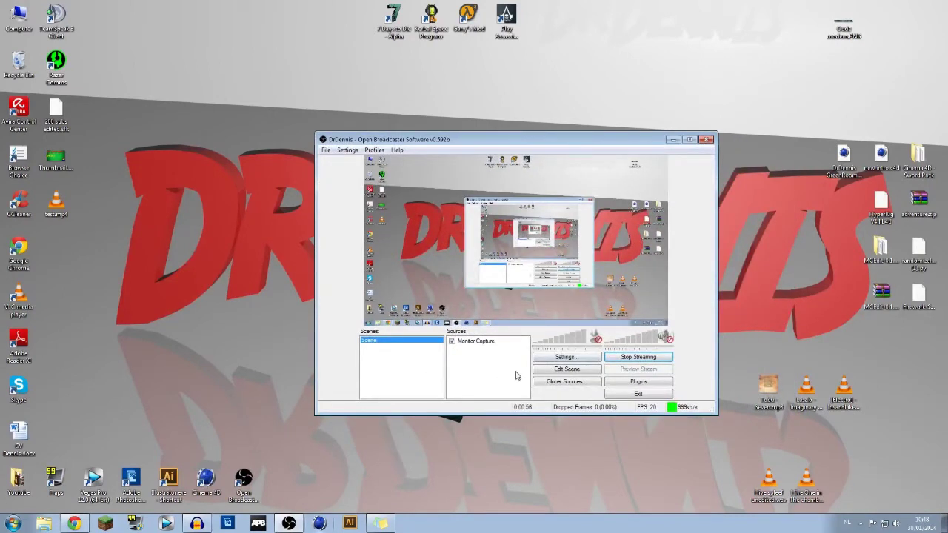
In YouTube, go from Video Manager to Live Events and start a new live event.
left_click(86, 524)
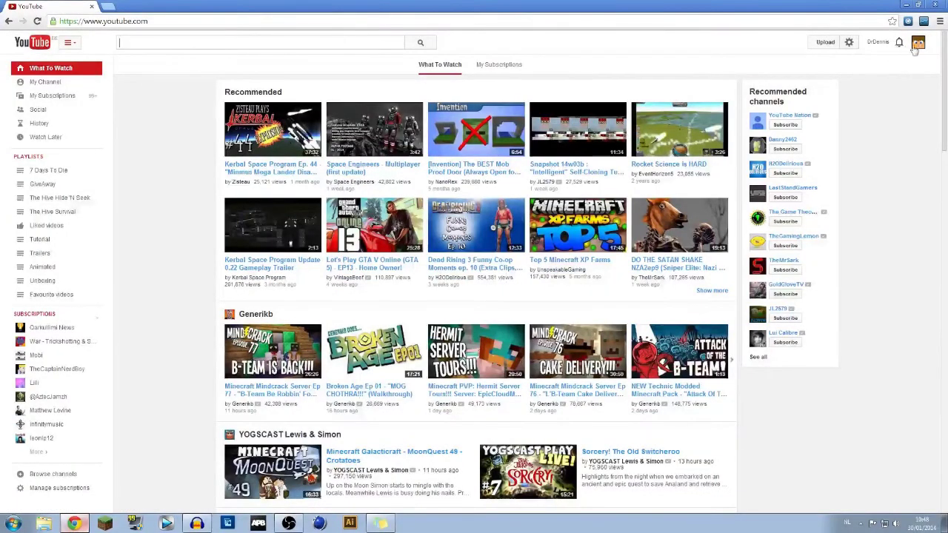
left_click(918, 44)
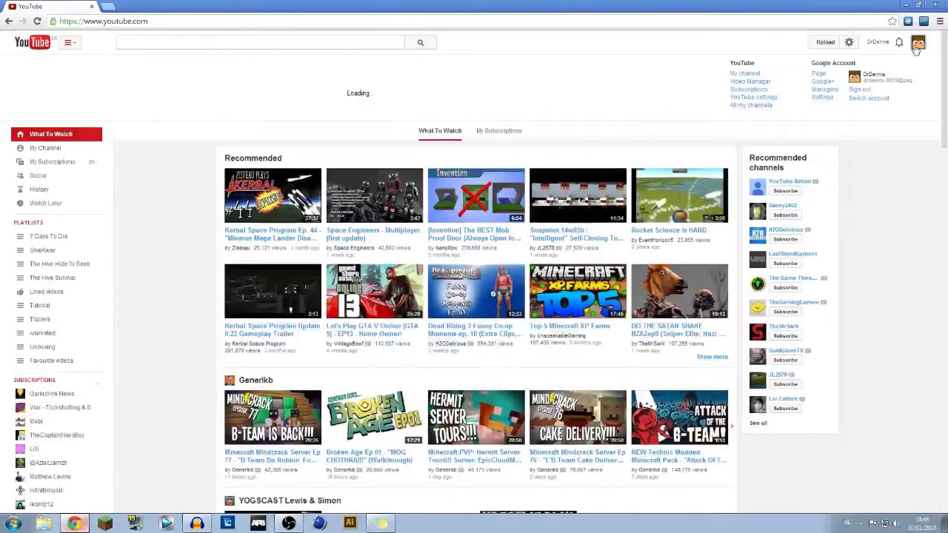
left_click(767, 82)
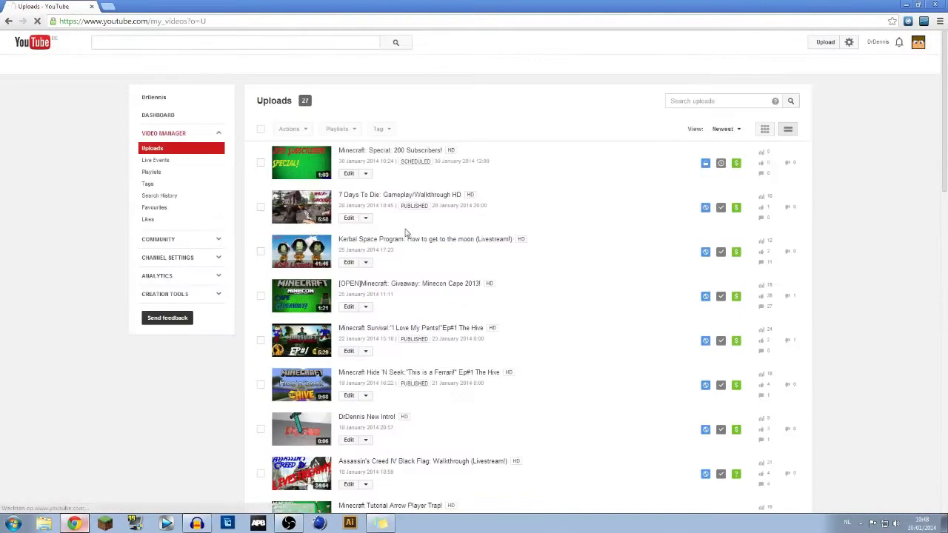
left_click(183, 162)
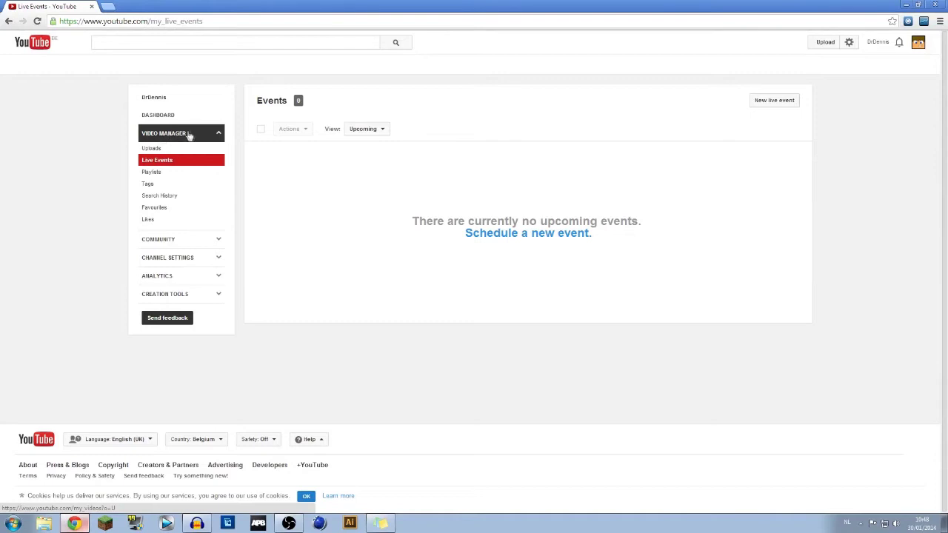
left_click(383, 130)
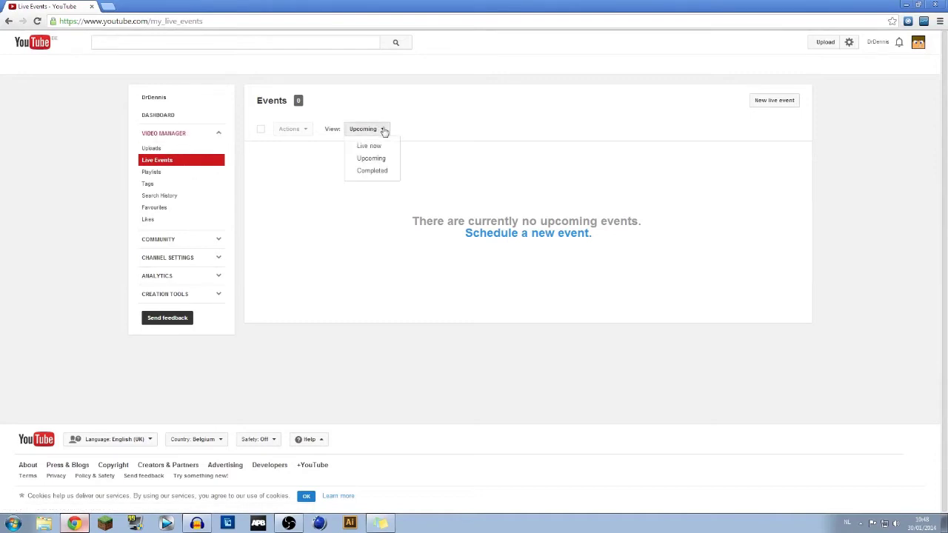
left_click(756, 104)
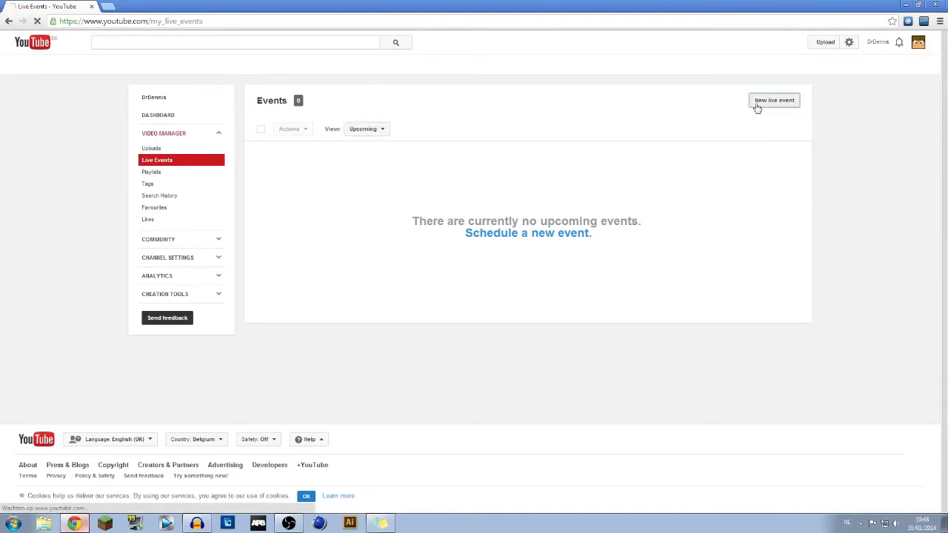
Make the live event Private and give it the title 'COIl stuff'.
left_click(608, 158)
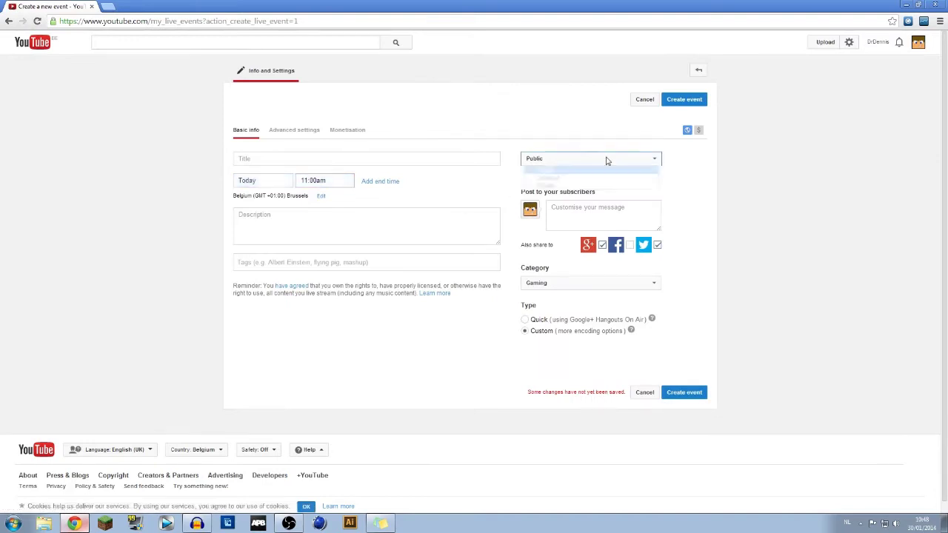
left_click(572, 186)
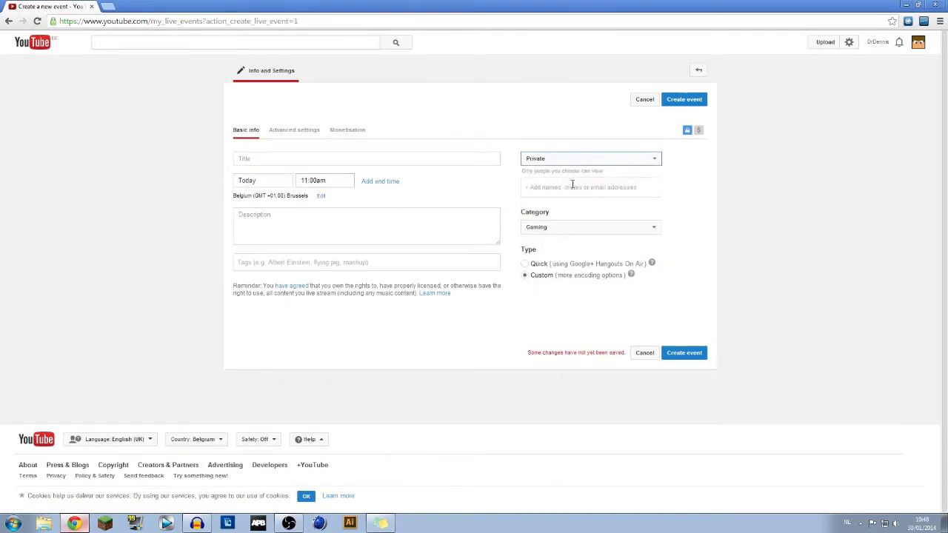
left_click(311, 162)
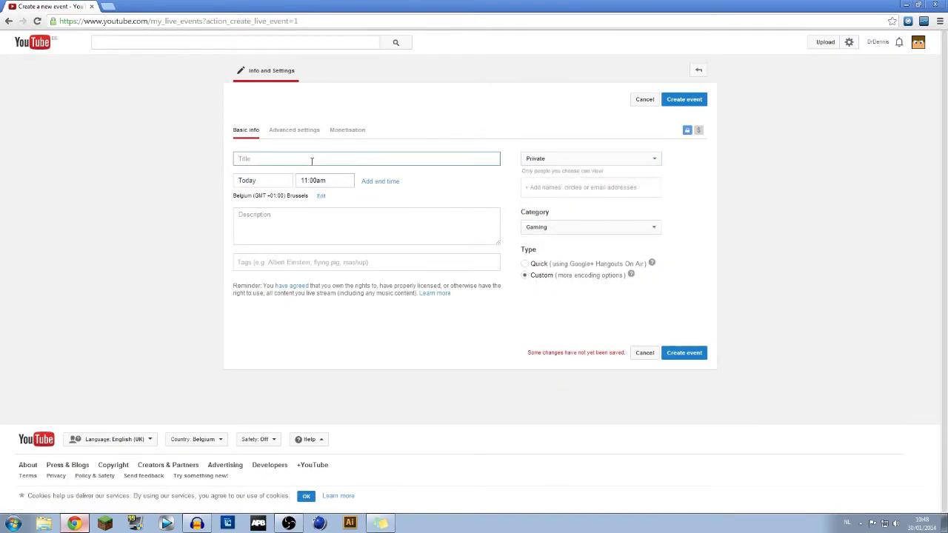
type("COII stuff")
Add a short description and one tag, then create the event.
left_click(320, 228)
type("I")
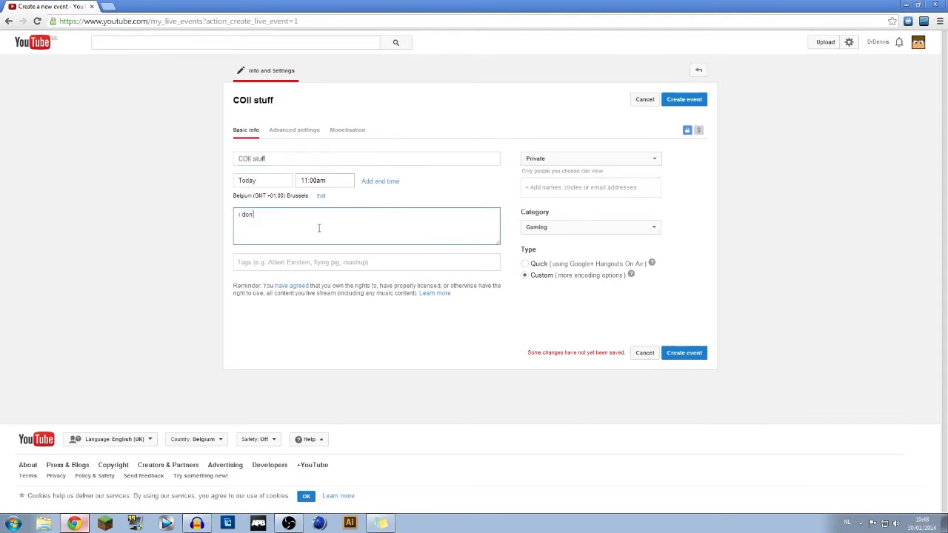
left_click(355, 260)
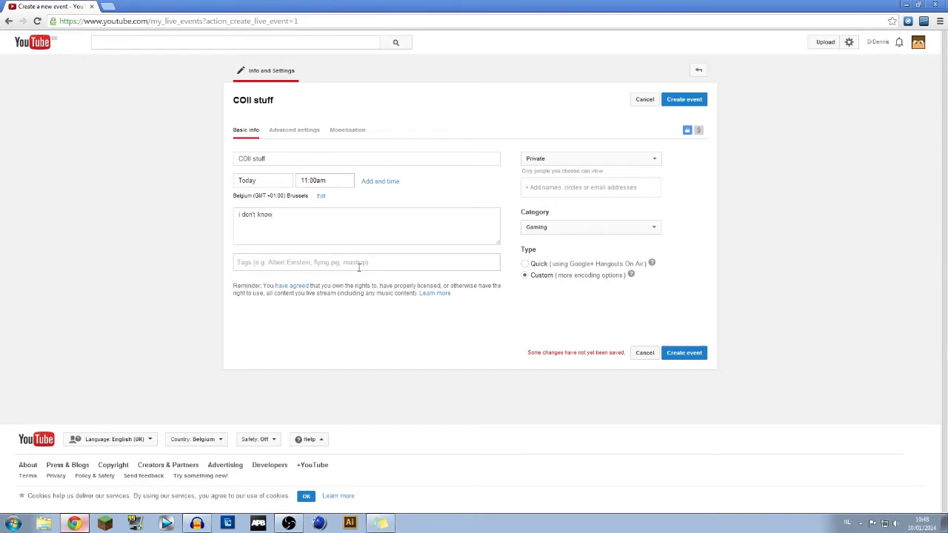
type("DrDennis")
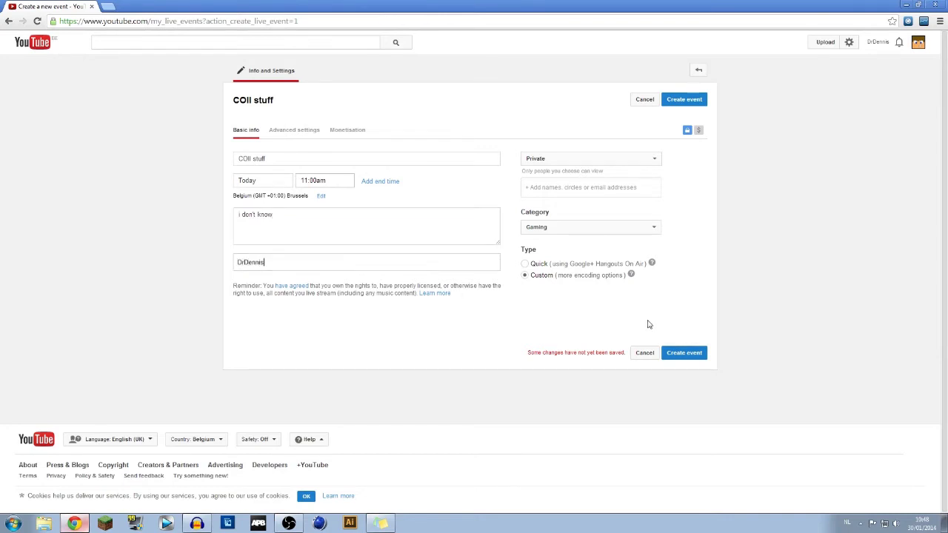
key("Return")
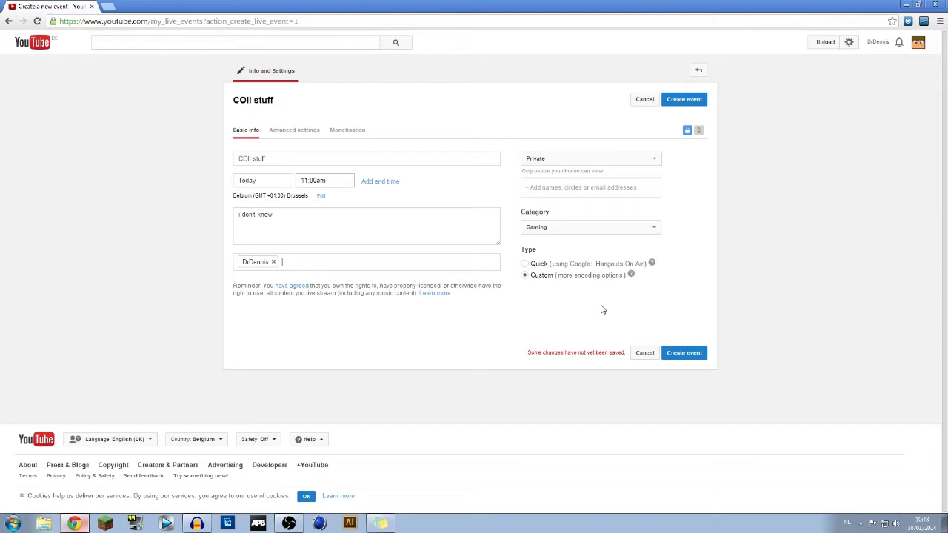
left_click(683, 354)
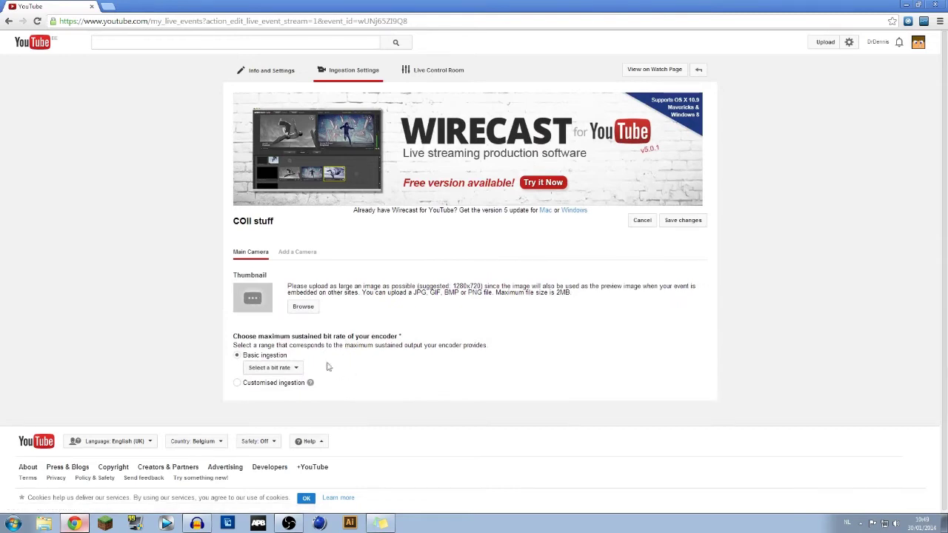
Try customised ingestion, revert to Basic ingestion, and save the ingestion settings.
left_click(297, 368)
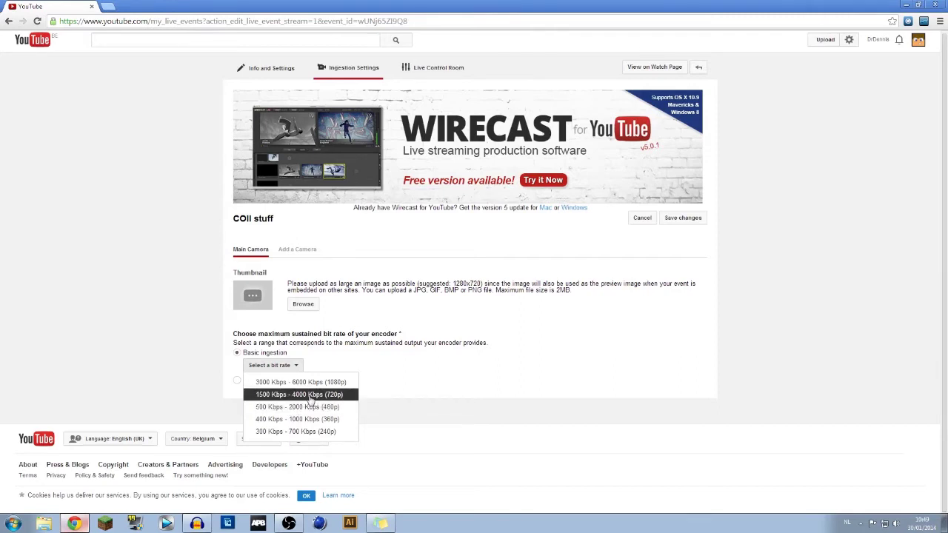
left_click(407, 374)
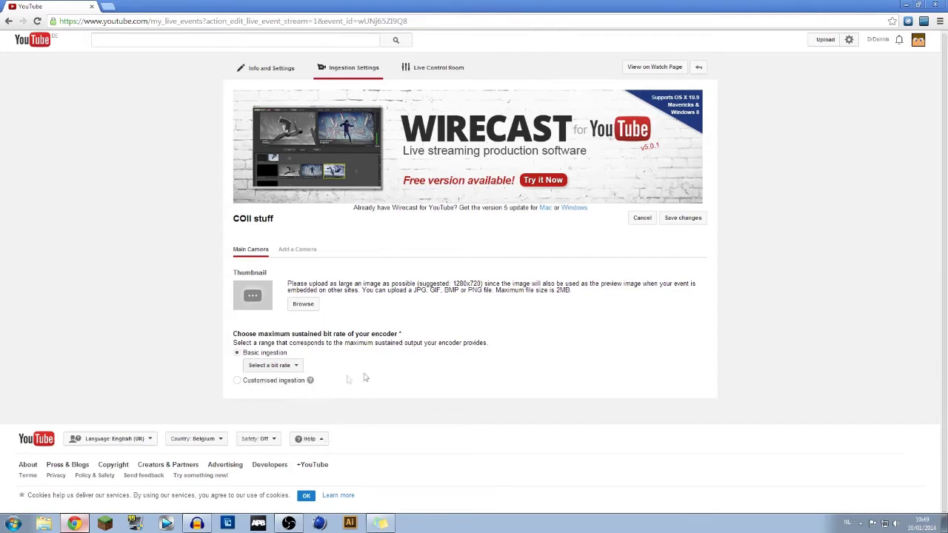
left_click(236, 383)
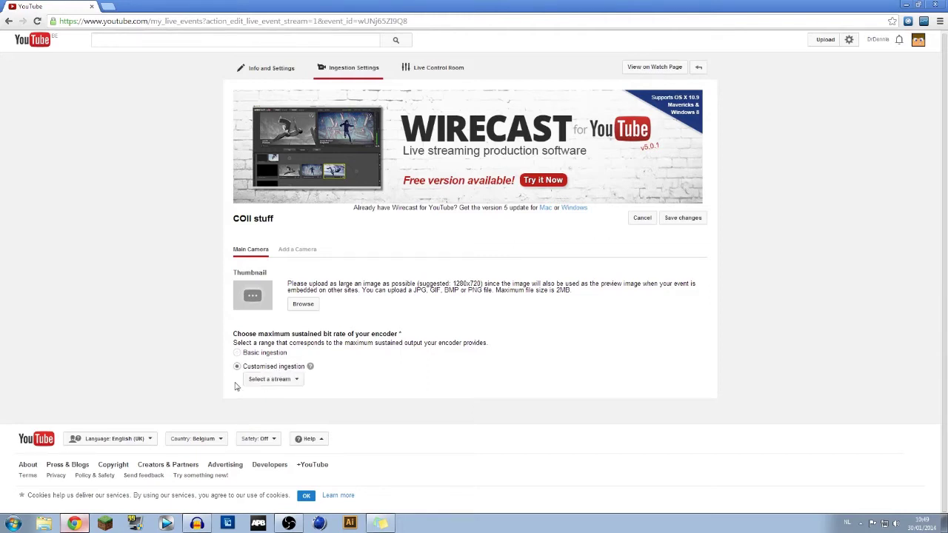
left_click(256, 379)
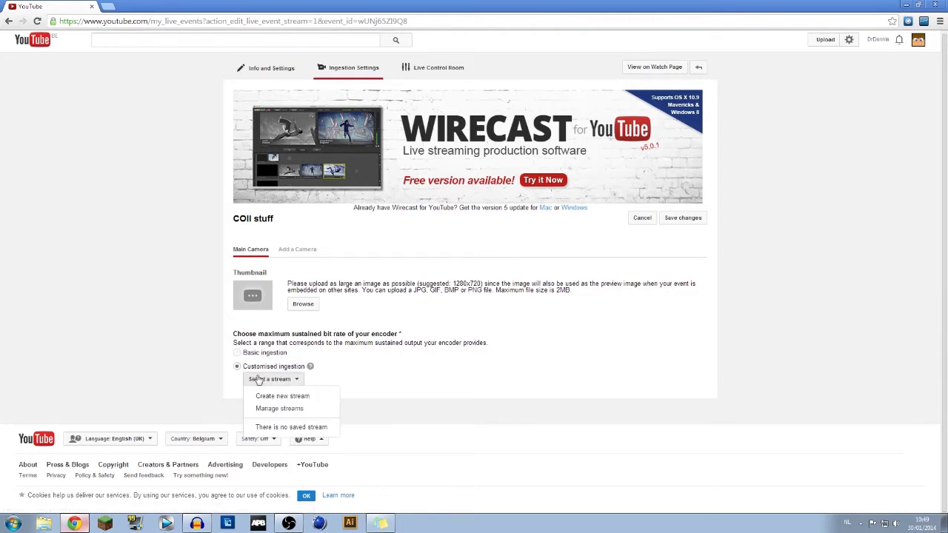
left_click(237, 352)
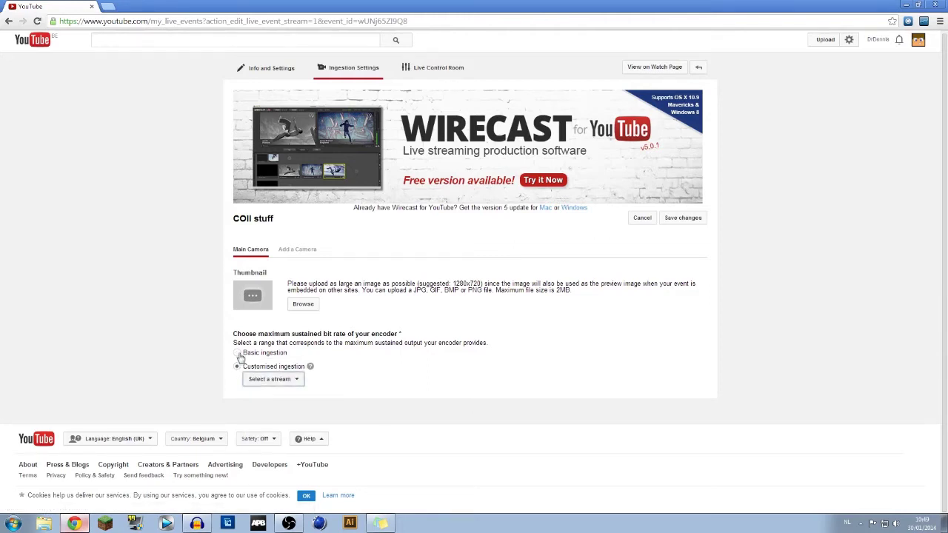
left_click(673, 218)
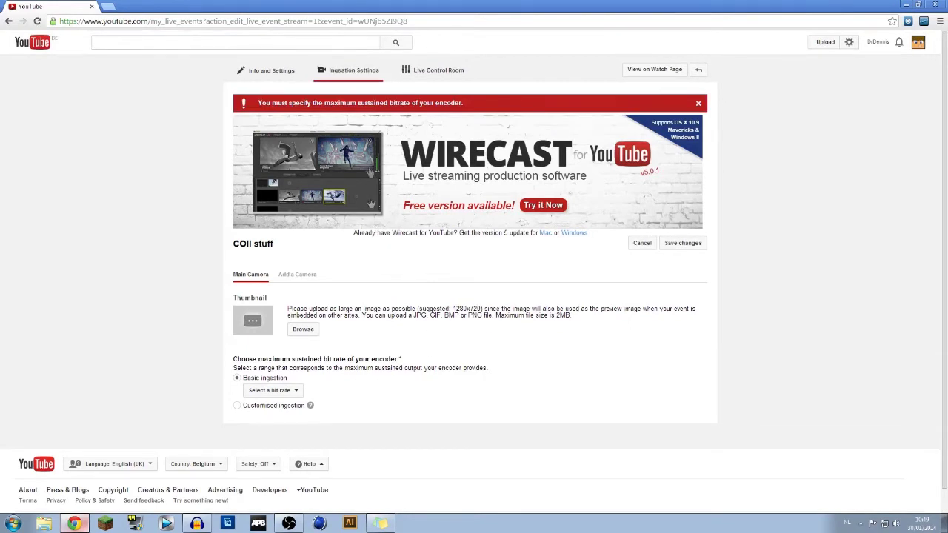
Add Camera 2, then delete it and open the Main Camera's bit-rate list.
left_click(297, 275)
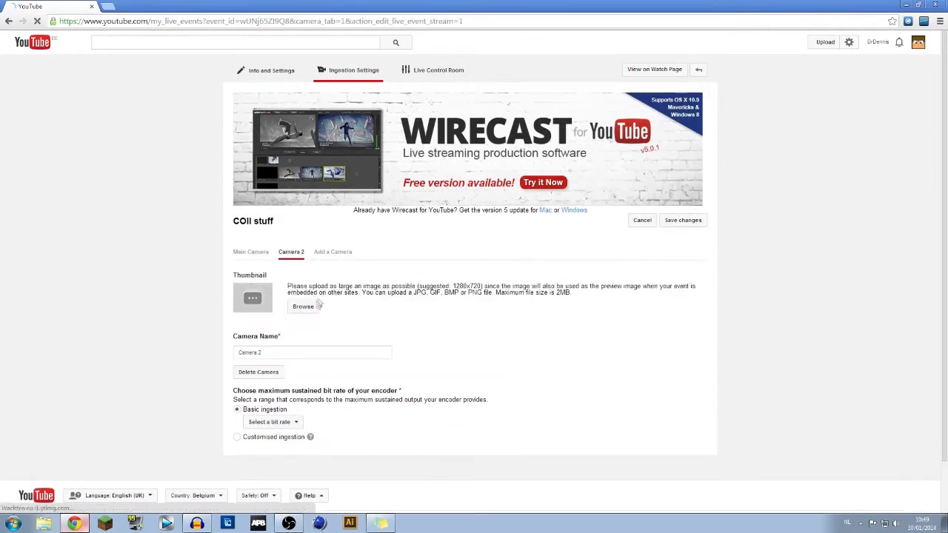
left_click(250, 252)
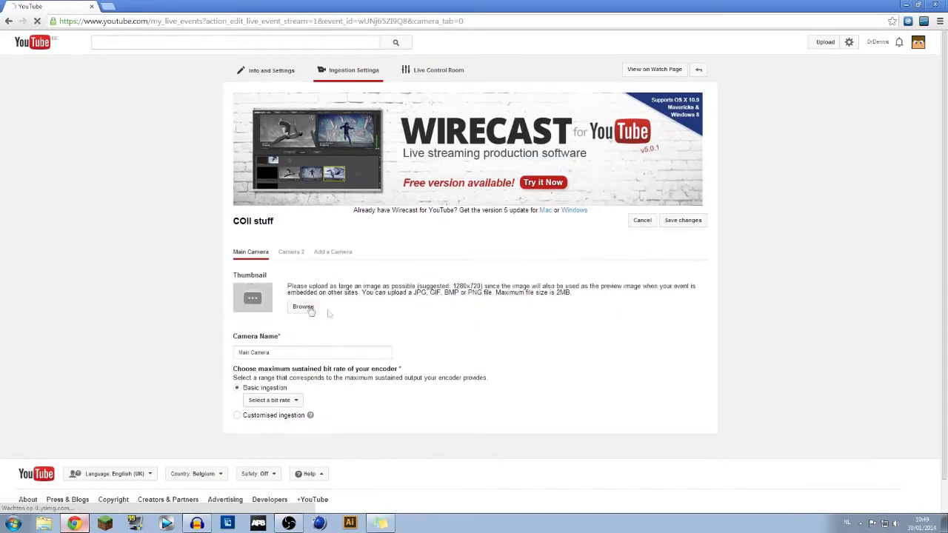
scroll(311, 317, "down", 1)
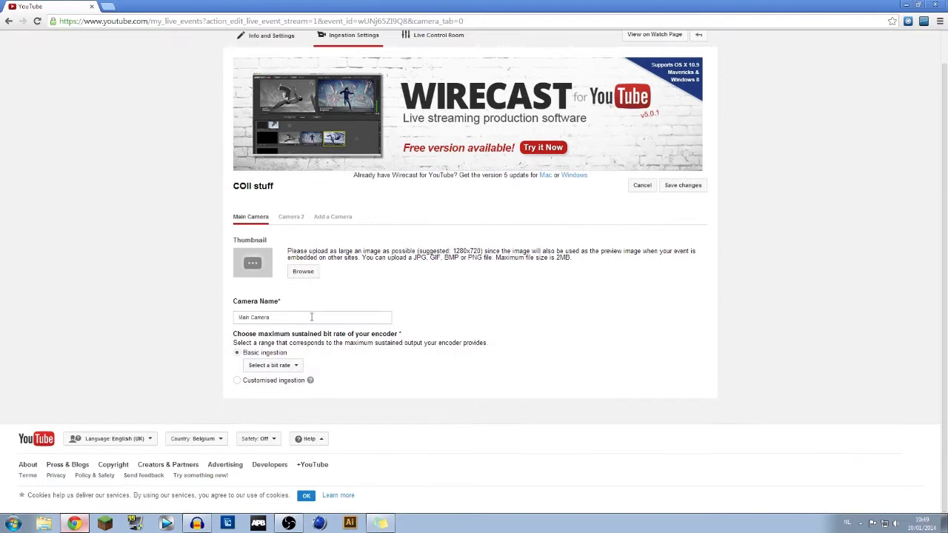
left_click(293, 218)
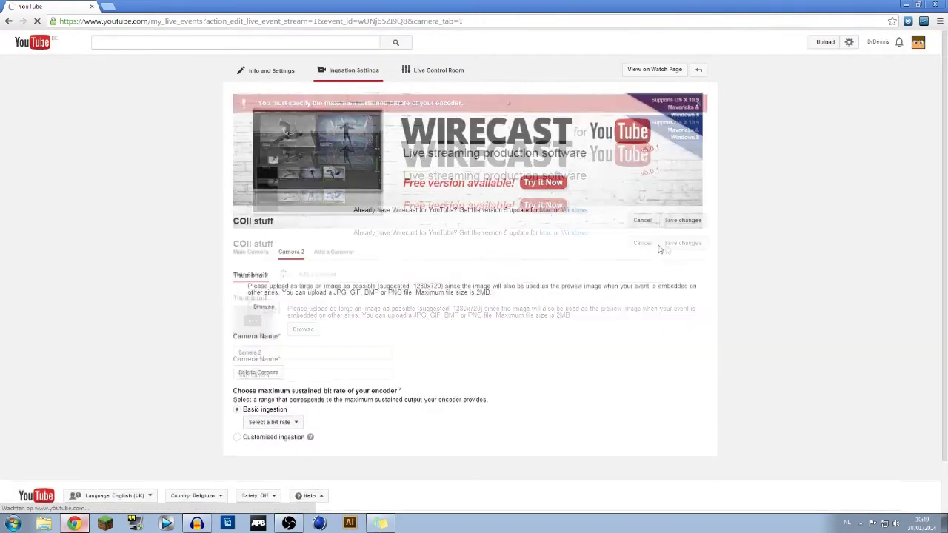
left_click(272, 373)
left_click(543, 91)
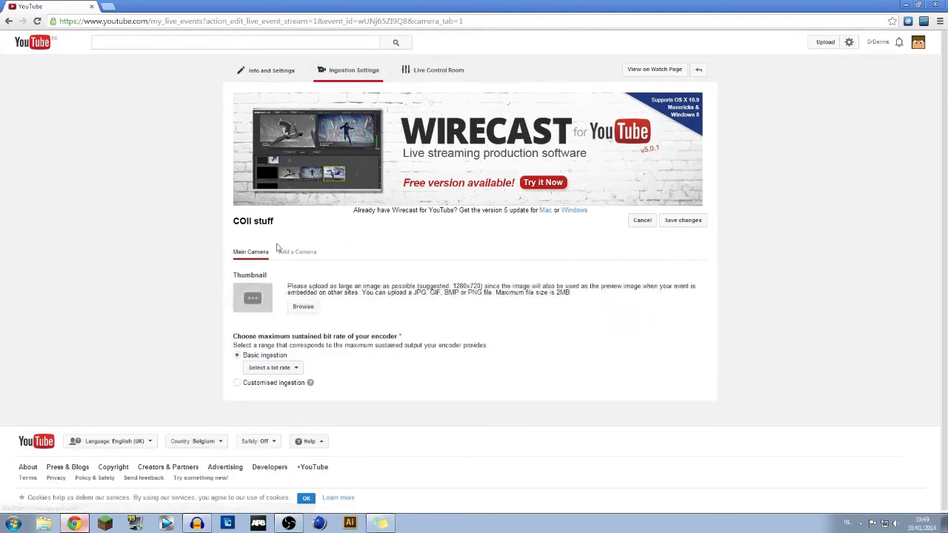
left_click(295, 369)
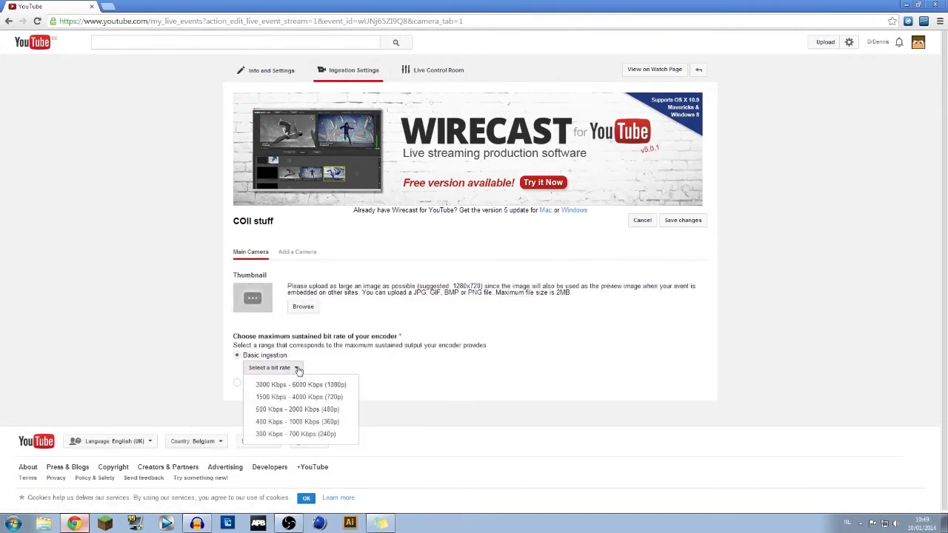
Choose the 500–2000 Kbps (480p) bit rate and keep Other encoders as the encoder.
left_click(303, 409)
scroll(340, 399, "down", 3)
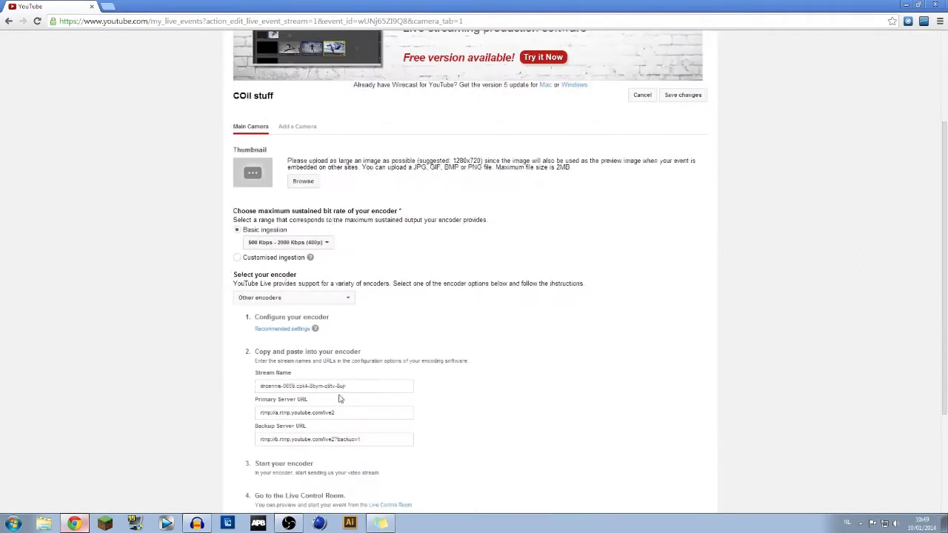
left_click(350, 300)
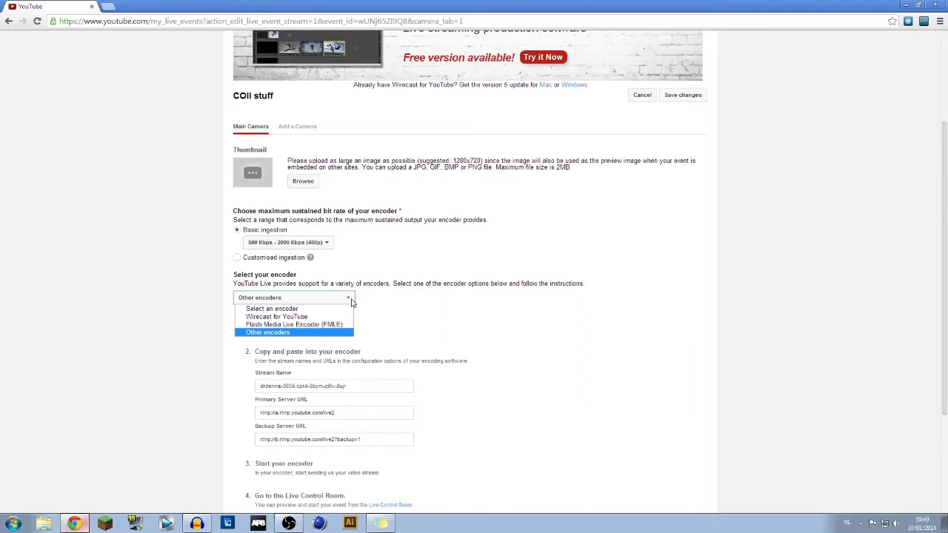
left_click(383, 321)
scroll(392, 323, "down", 3)
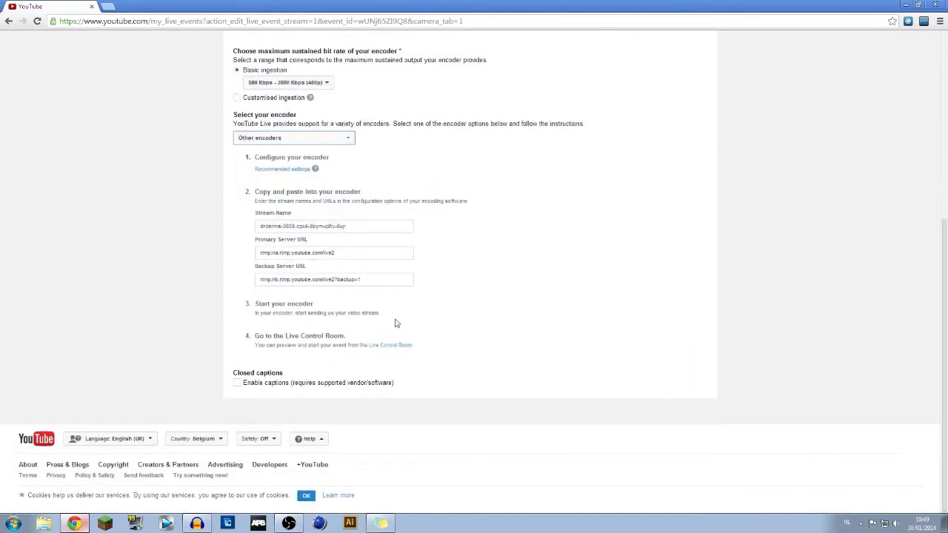
left_click(261, 524)
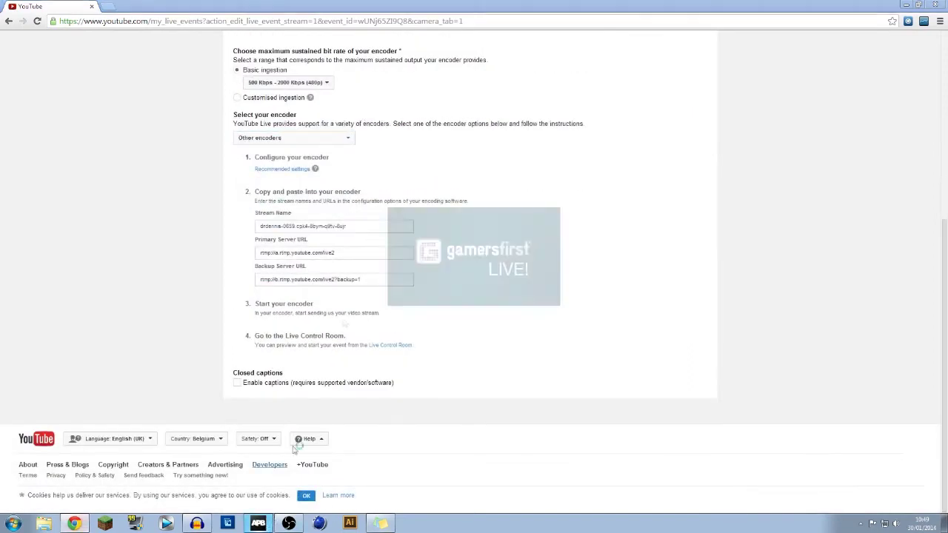
In OBS Settings, change the Broadcast Settings Mode from File Output Only to Live Stream.
left_click(286, 524)
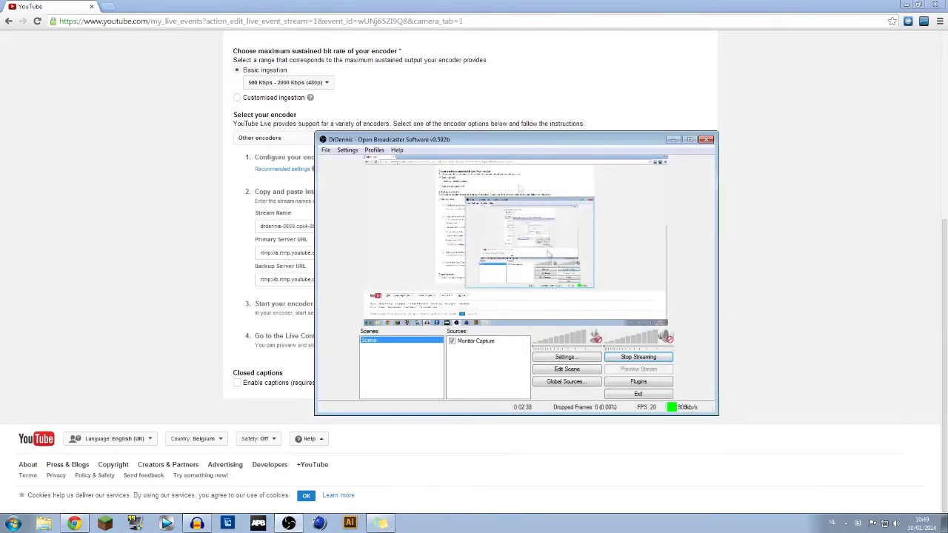
left_click_drag(520, 142, 625, 99)
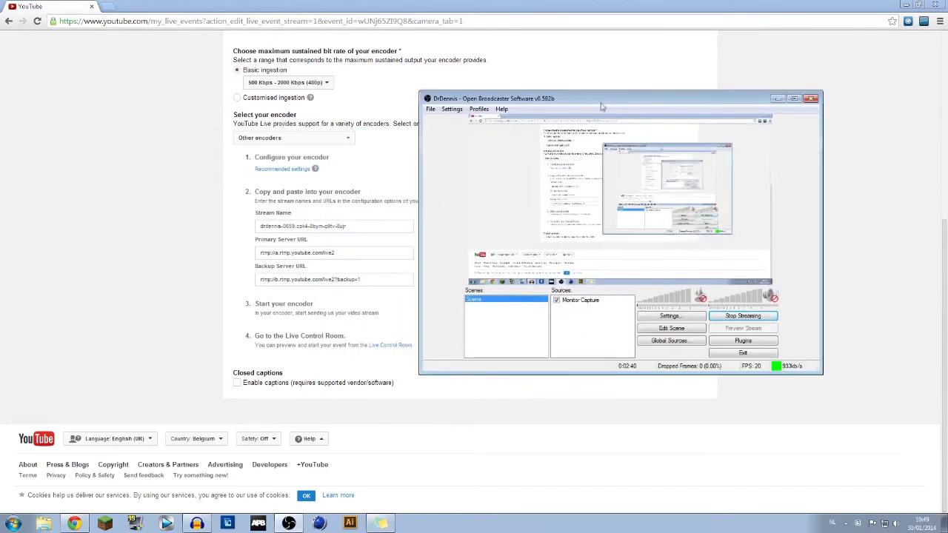
left_click(668, 316)
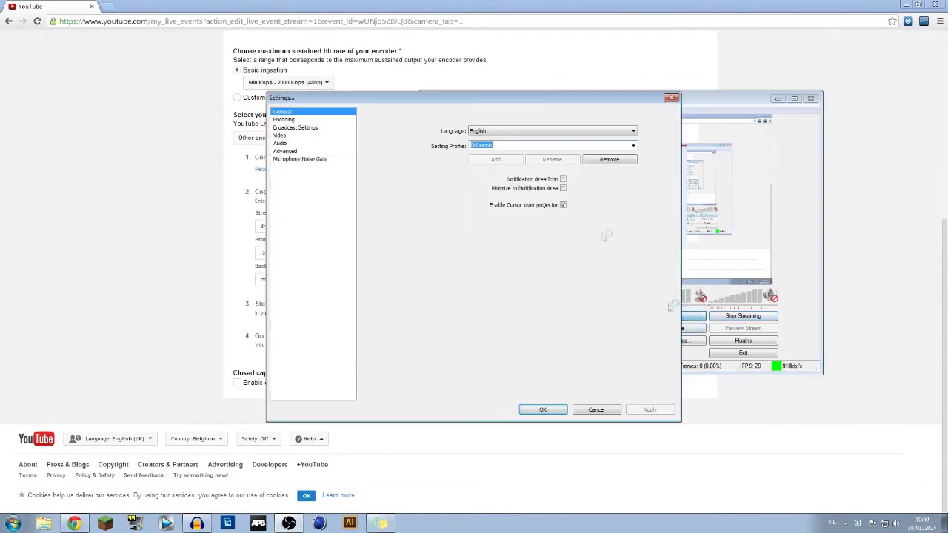
left_click(311, 128)
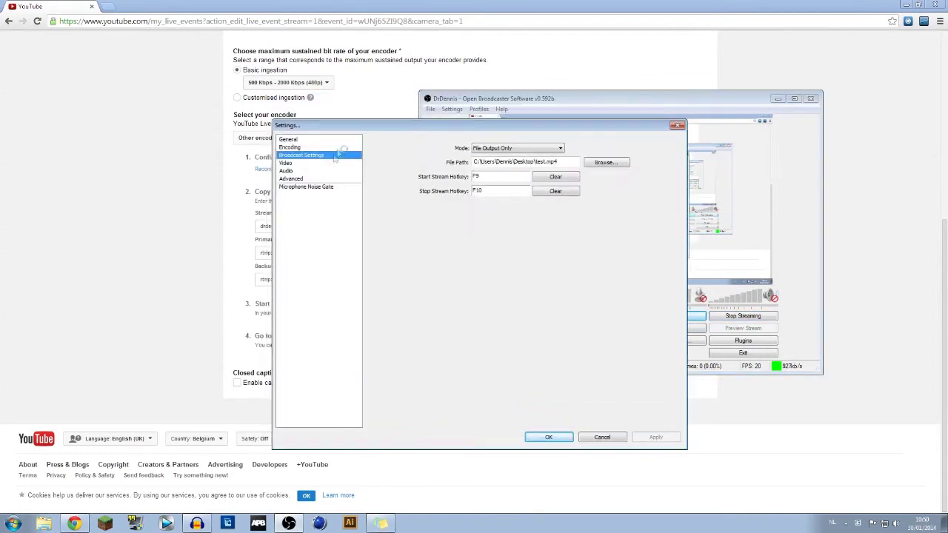
left_click(413, 524)
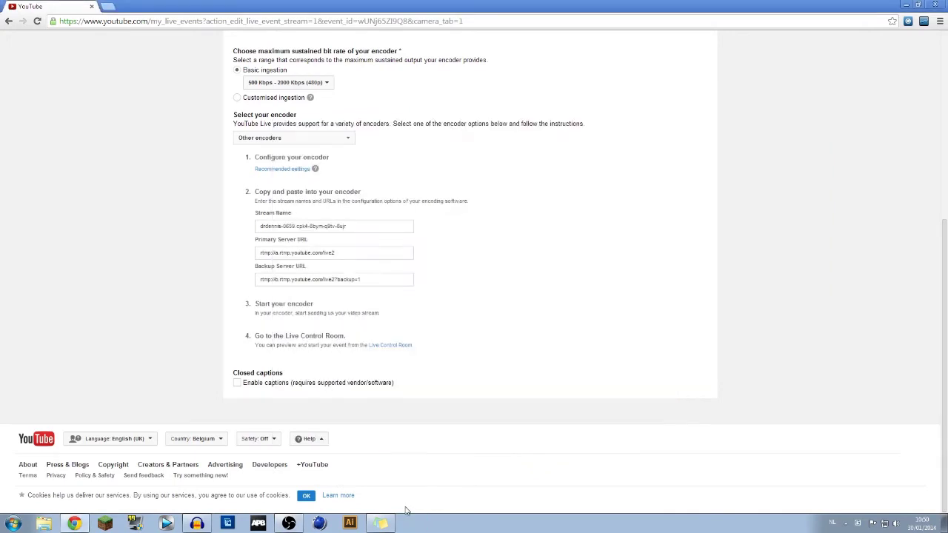
left_click(287, 522)
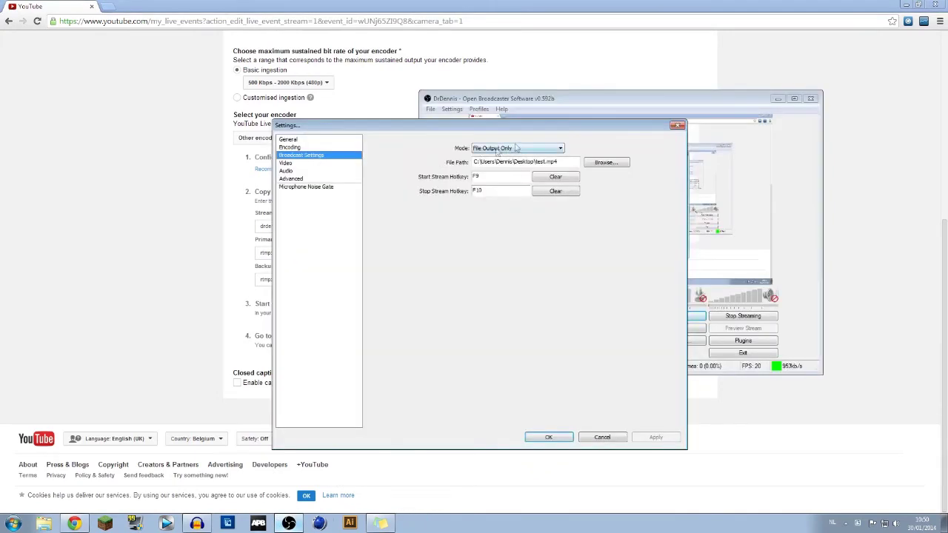
left_click(561, 149)
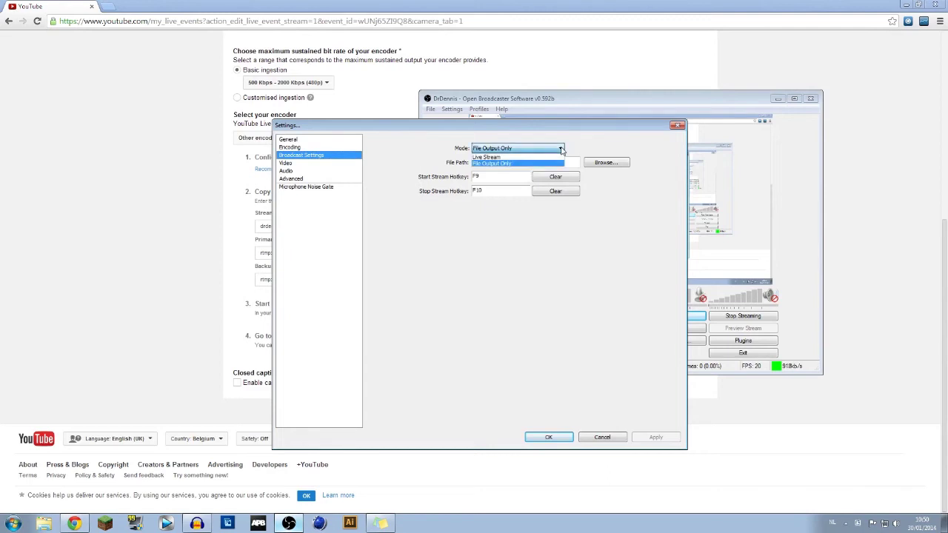
left_click(534, 158)
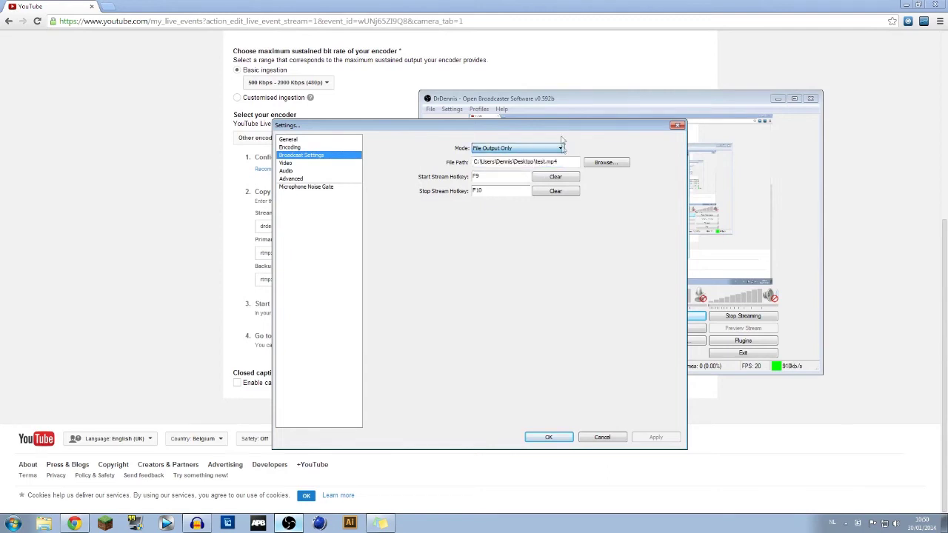
left_click_drag(444, 125, 326, 152)
left_click(423, 177)
Keep Live Stream mode and enter YouTube's primary server URL rtmp://a.rtmp.youtube.com/live2 as Server.
left_click(424, 183)
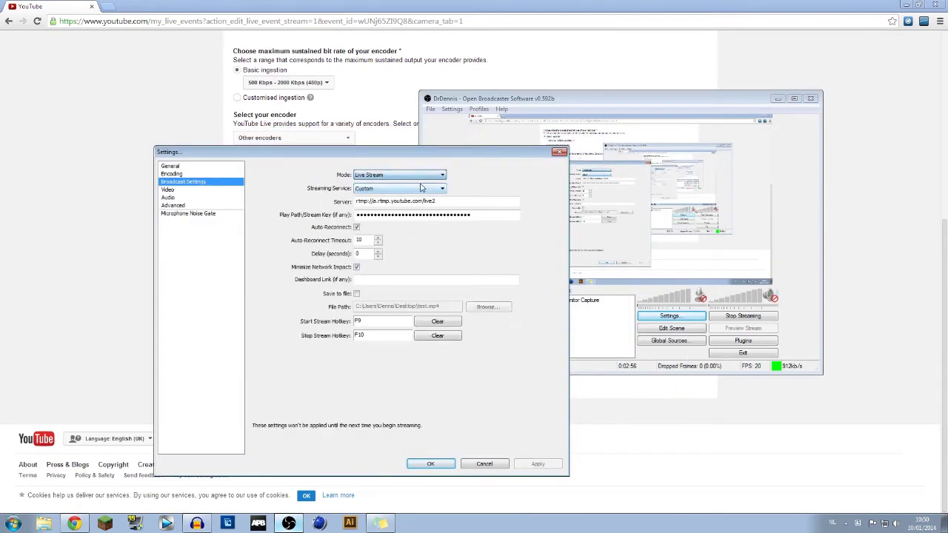
left_click_drag(434, 158, 686, 141)
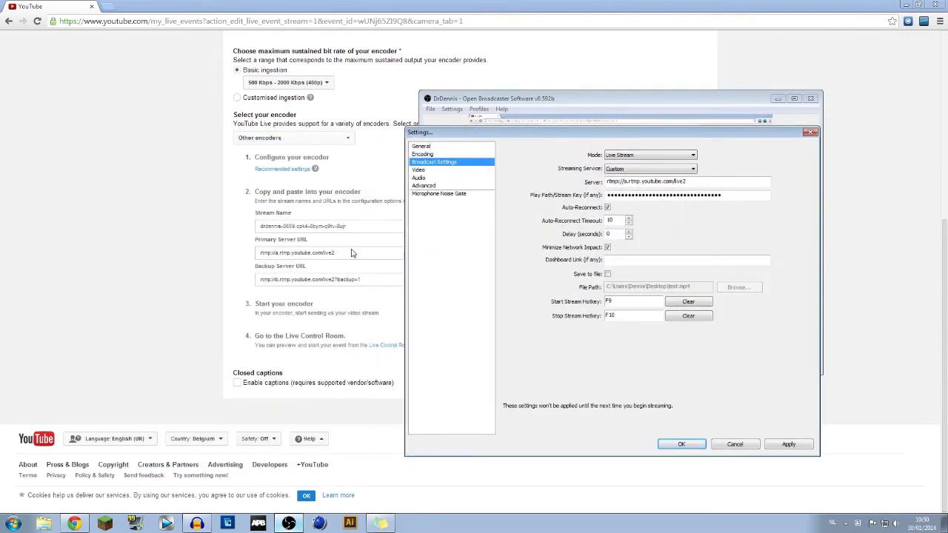
left_click(351, 253)
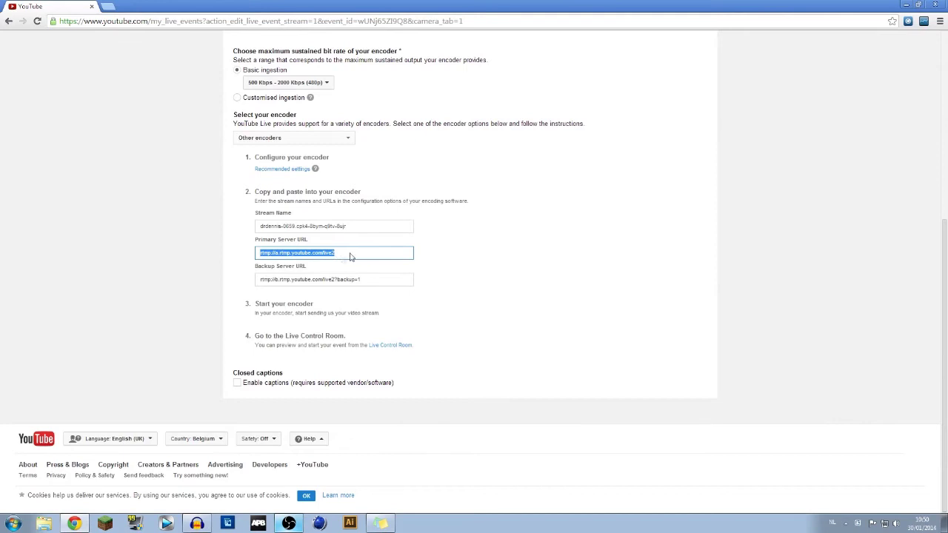
left_click(296, 524)
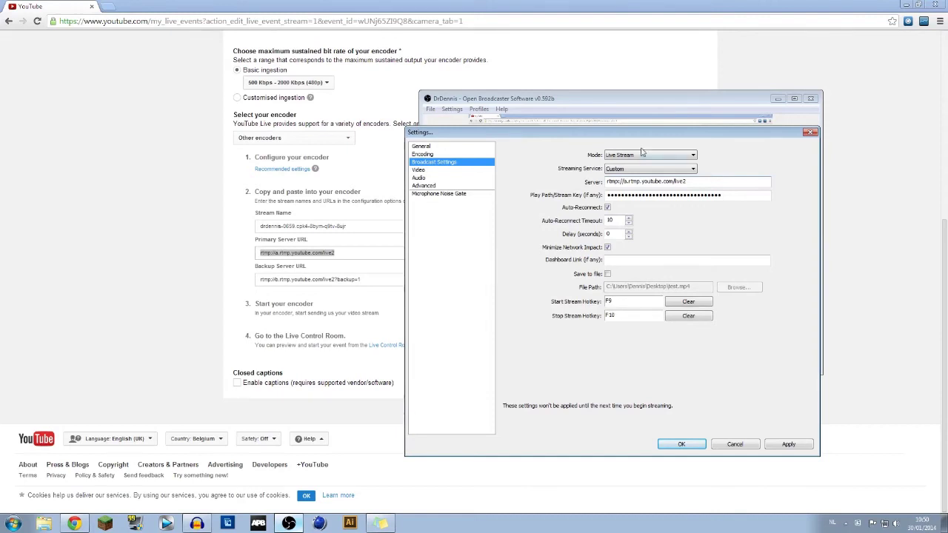
left_click_drag(644, 138, 626, 149)
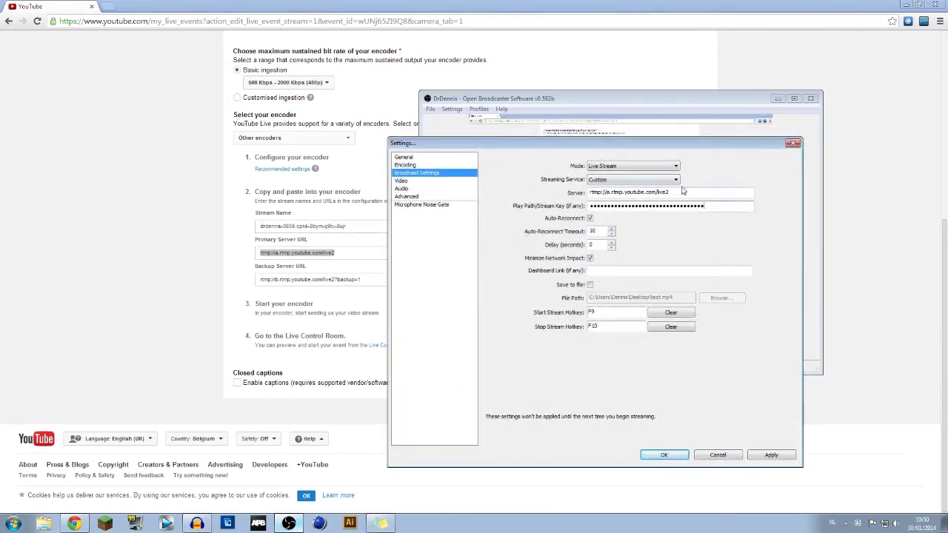
left_click_drag(676, 144, 702, 135)
left_click_drag(589, 151, 563, 163)
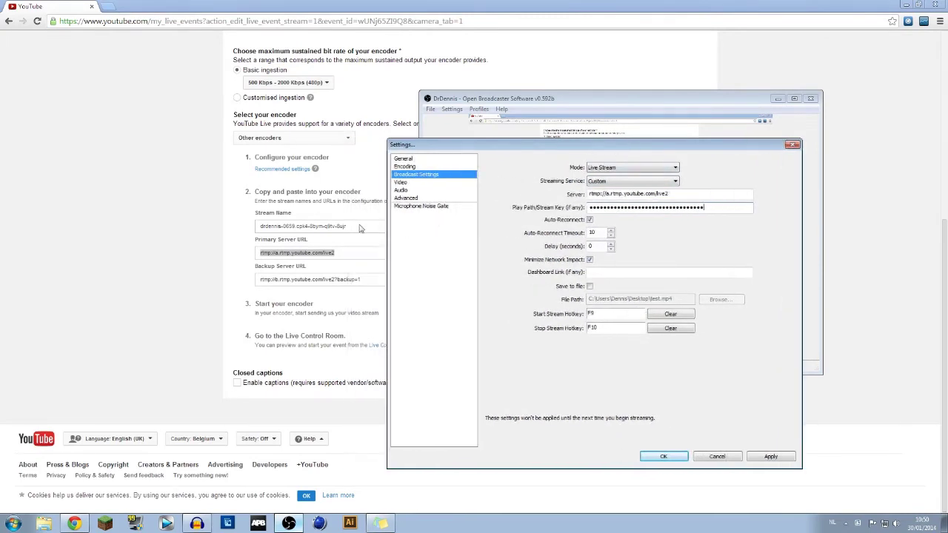
Put the YouTube stream name into the Play Path/Stream Key field.
left_click(355, 227)
left_click(289, 523)
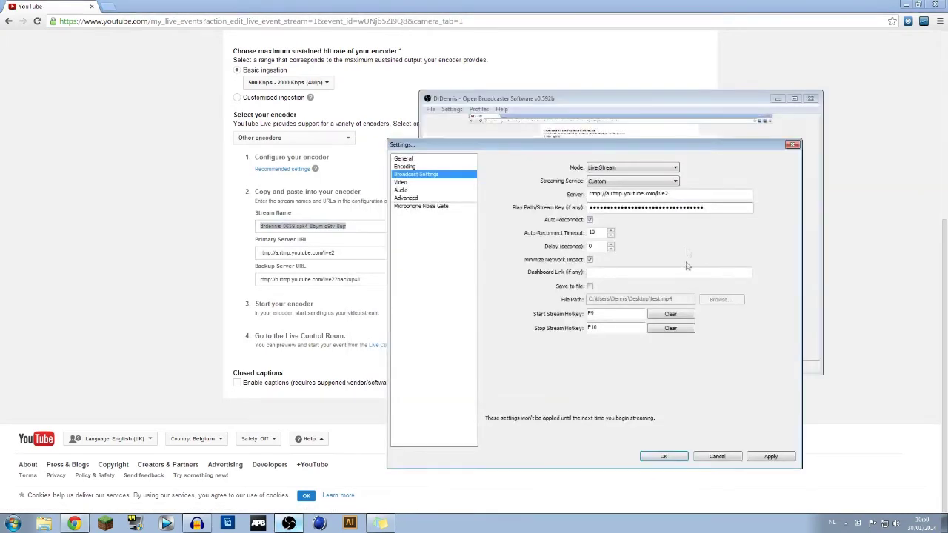
double_click(719, 213)
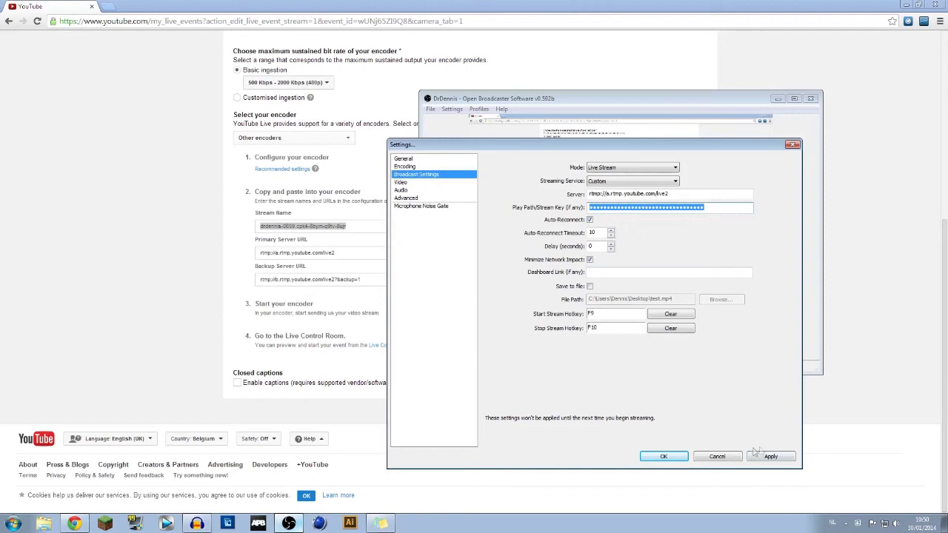
left_click(401, 182)
Decline applying changes and review the Audio, Advanced, Encoding, General, Broadcast and Video pages.
left_click(501, 293)
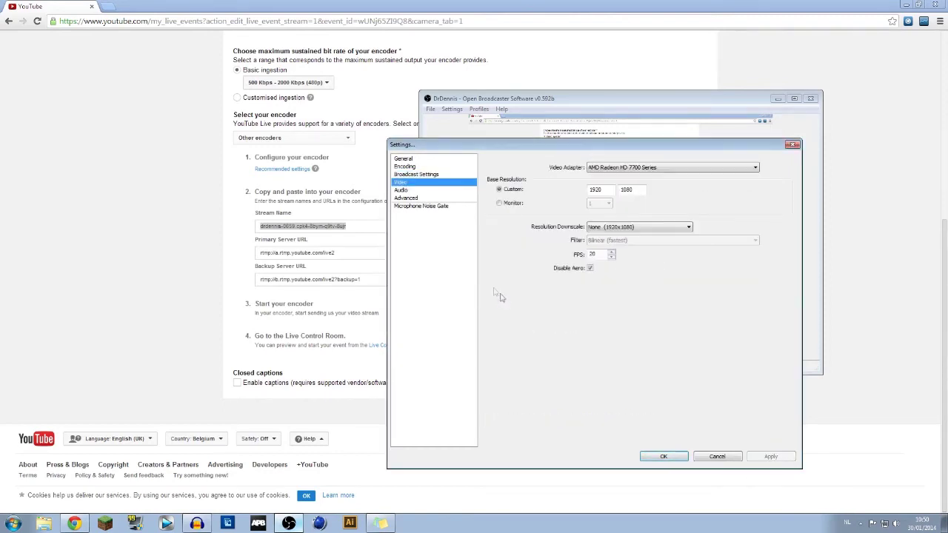
left_click(417, 191)
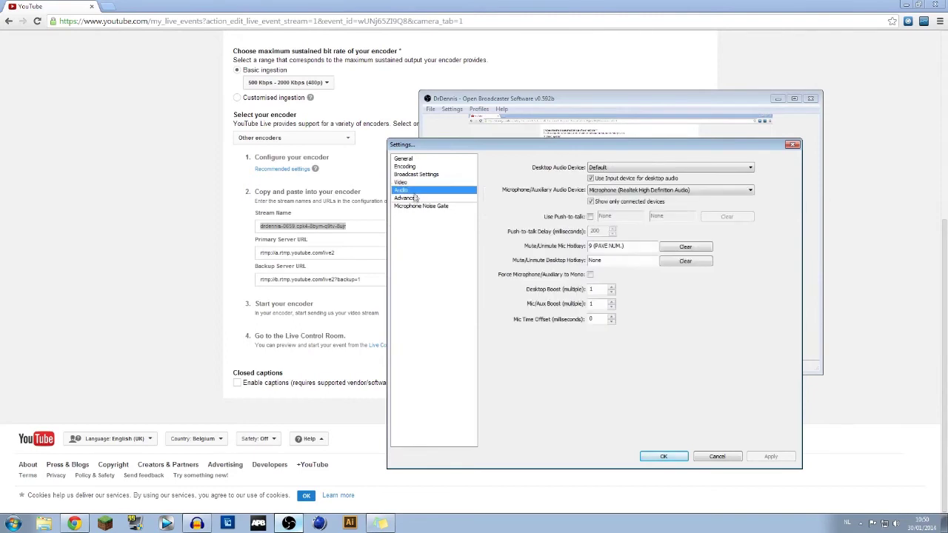
left_click(415, 198)
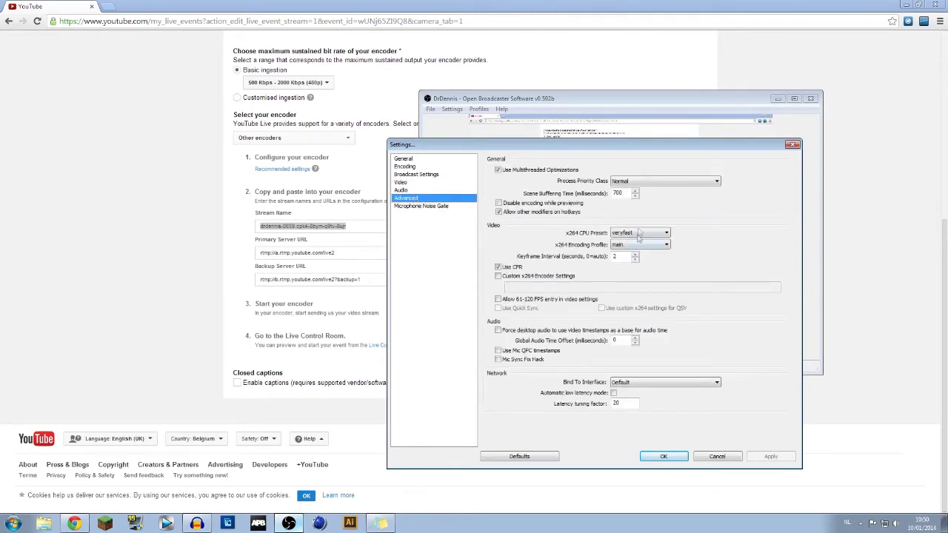
left_click(405, 168)
left_click(407, 161)
left_click(417, 174)
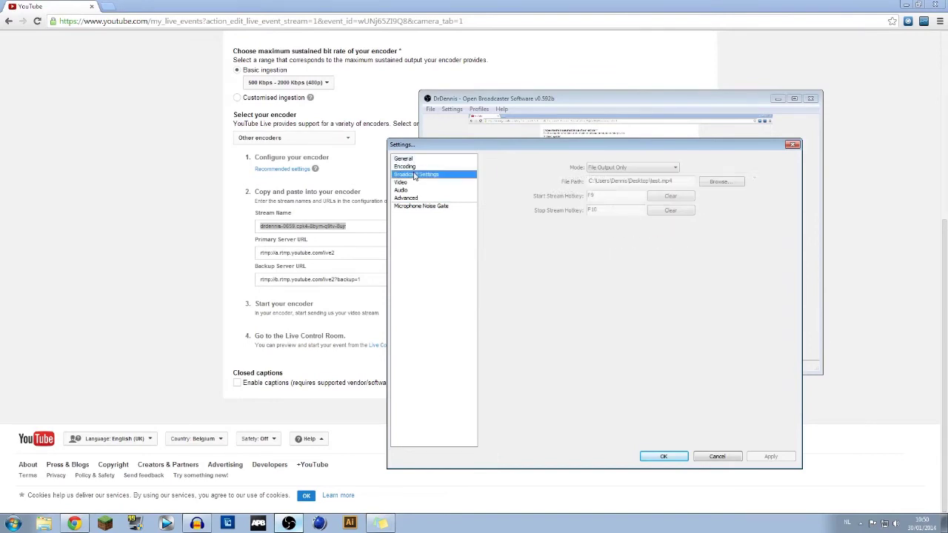
left_click(409, 183)
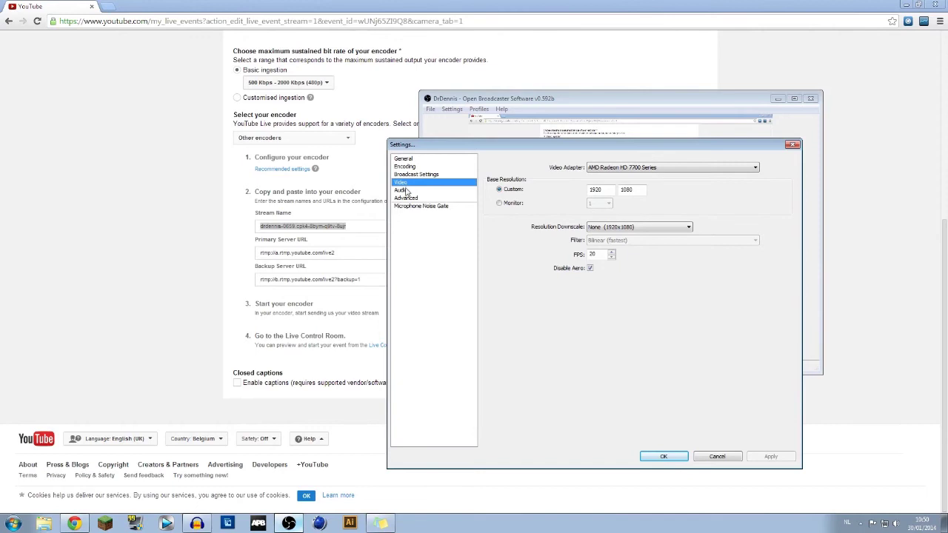
left_click(685, 227)
left_click(637, 236)
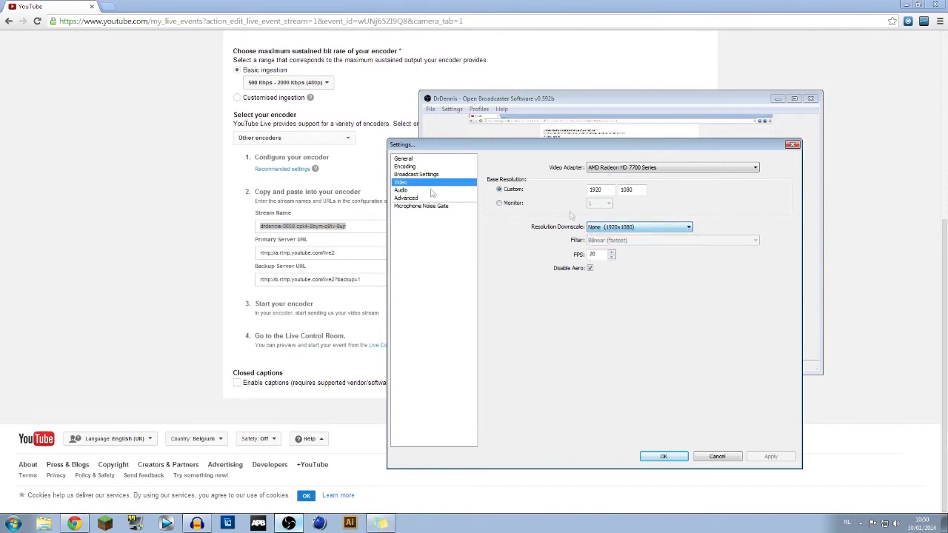
Recheck the Audio, Advanced and Video pages, then set Broadcast Settings Mode back to Live Stream.
left_click(405, 191)
left_click(420, 206)
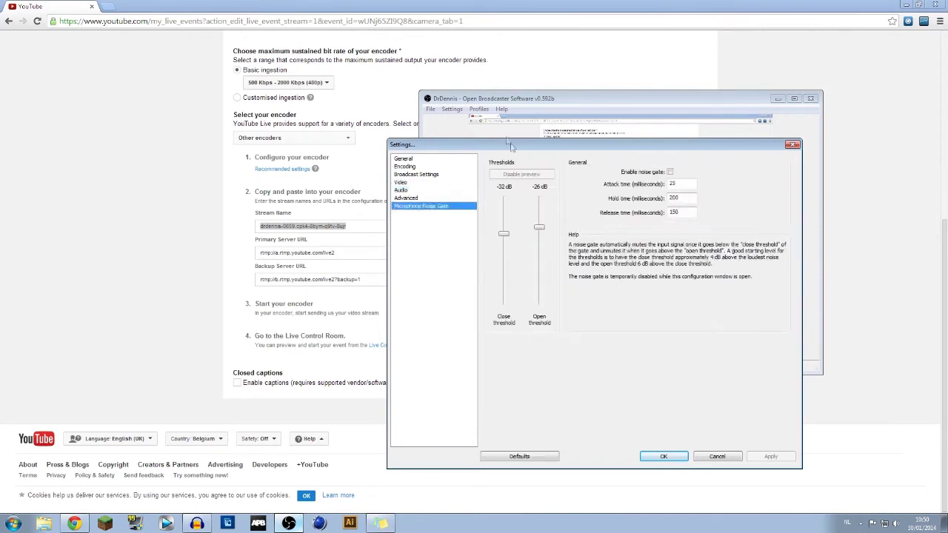
left_click_drag(508, 144, 421, 150)
left_click(317, 205)
left_click(315, 196)
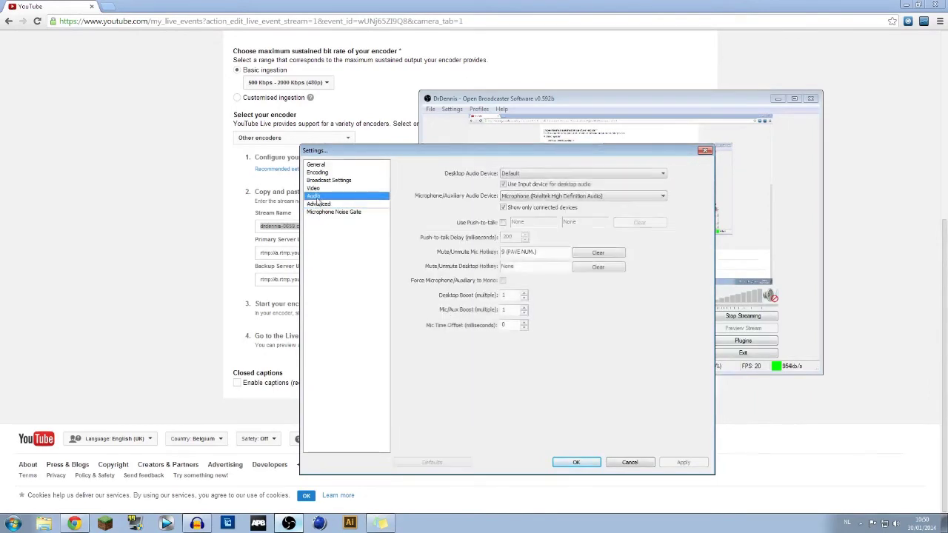
left_click(316, 188)
left_click(316, 179)
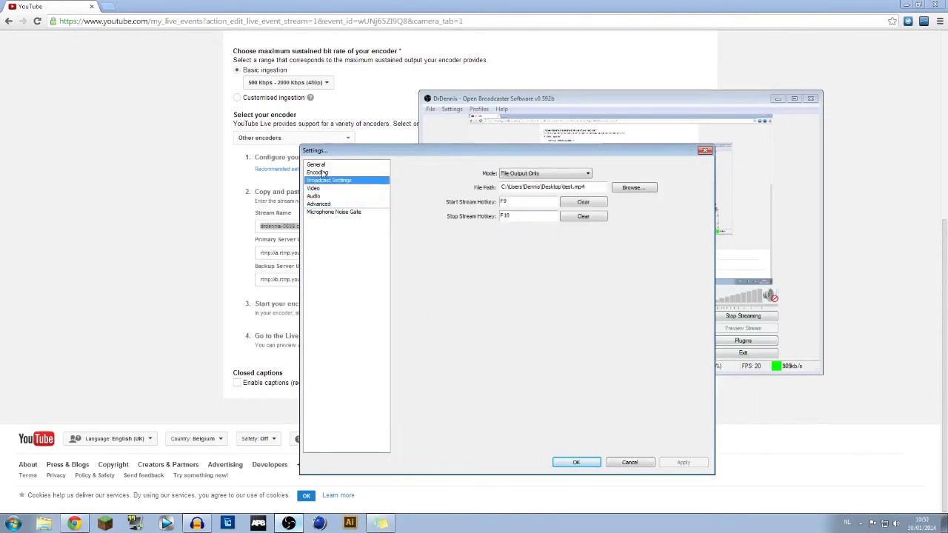
left_click(544, 173)
left_click(541, 181)
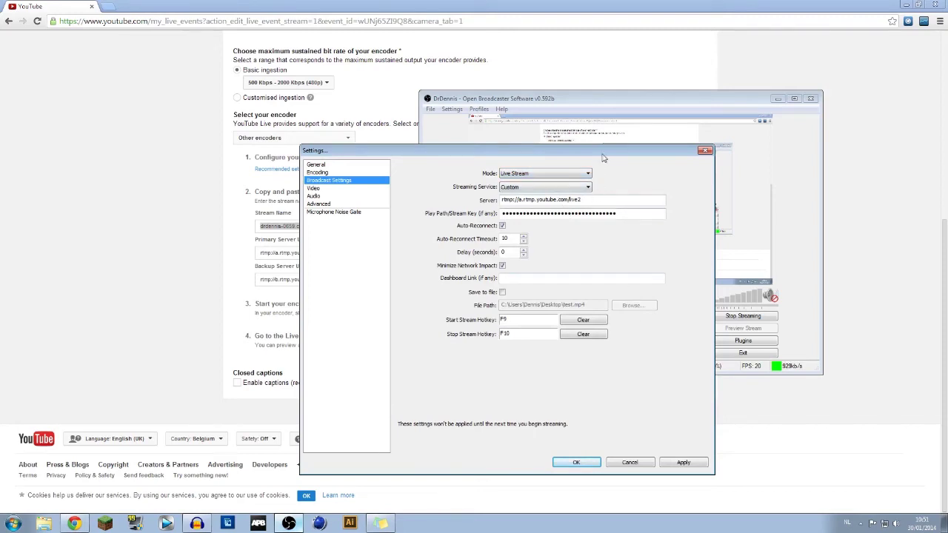
Apply the live stream settings and review the Video and Audio pages unchanged.
left_click_drag(601, 152, 479, 153)
left_click(569, 465)
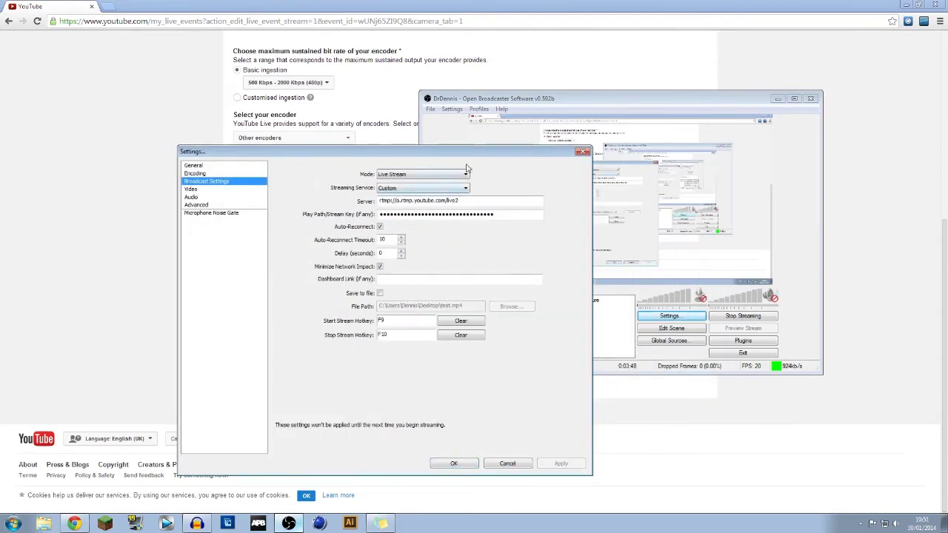
left_click(207, 190)
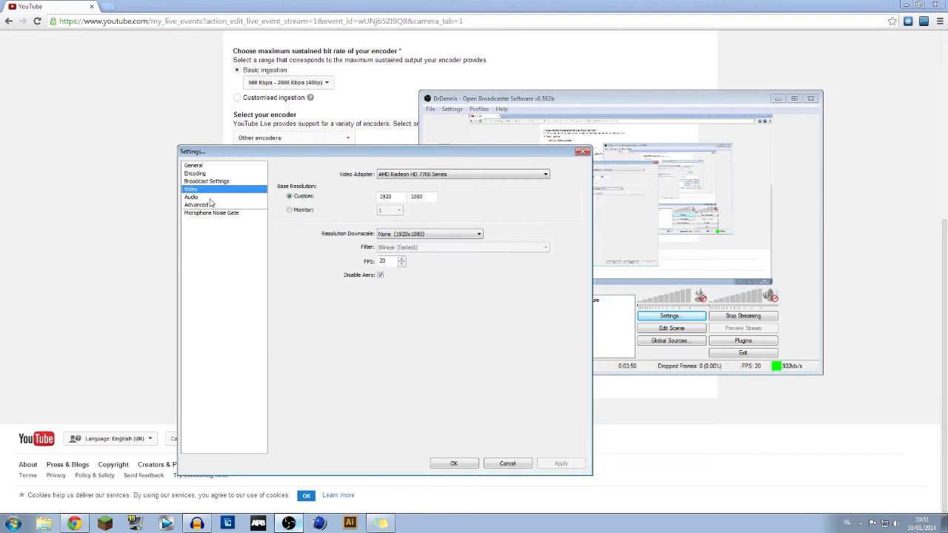
left_click(420, 176)
left_click(465, 182)
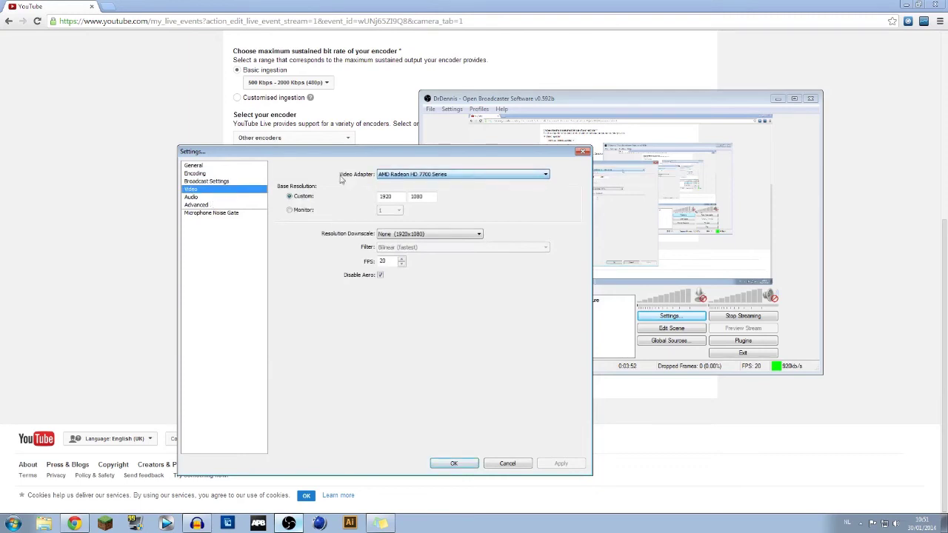
left_click(217, 197)
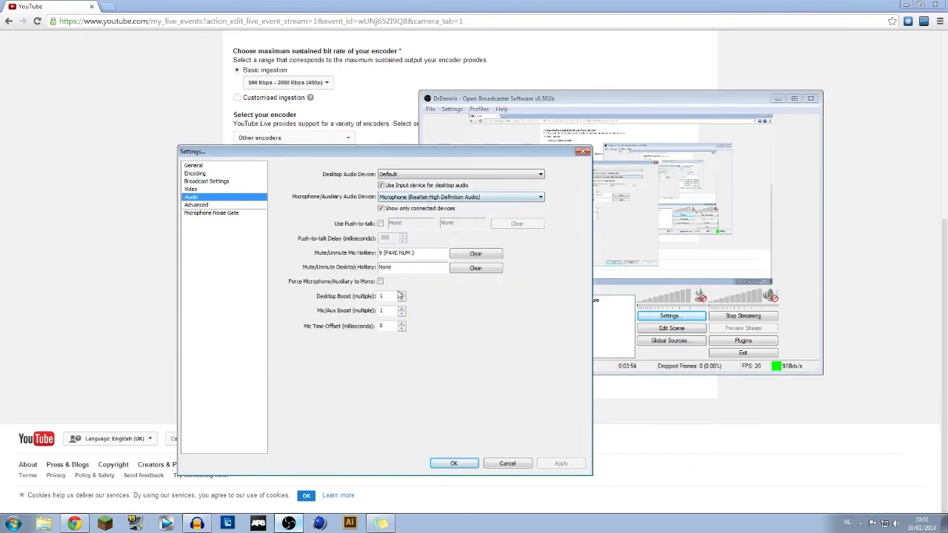
Review the Advanced, Broadcast, Encoding and General pages, keep English, and close Settings.
left_click_drag(342, 152, 241, 154)
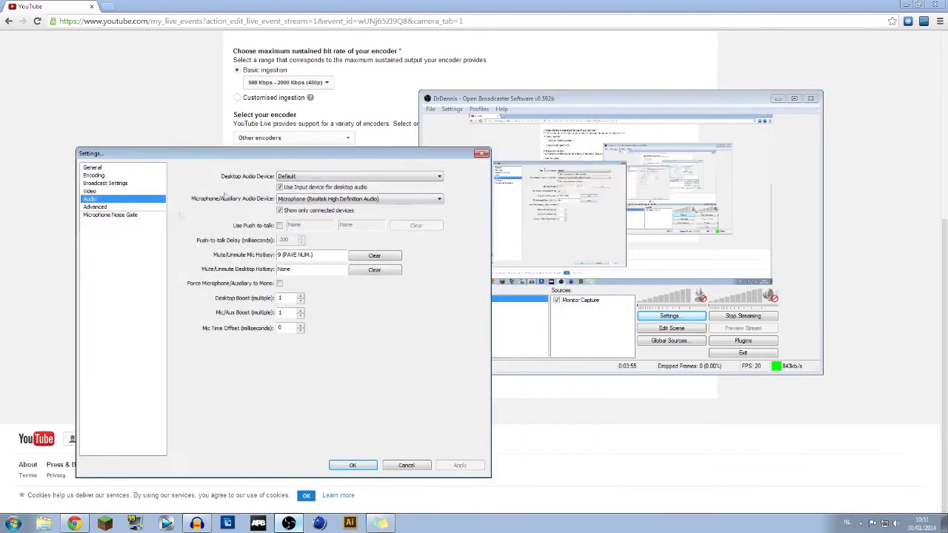
left_click(95, 207)
left_click(103, 183)
left_click(101, 175)
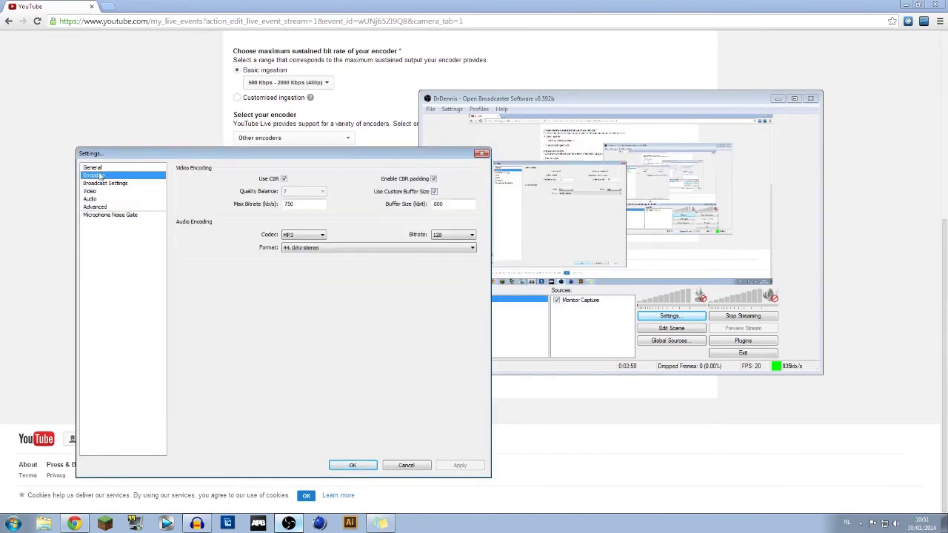
left_click(92, 168)
left_click_drag(290, 152, 252, 154)
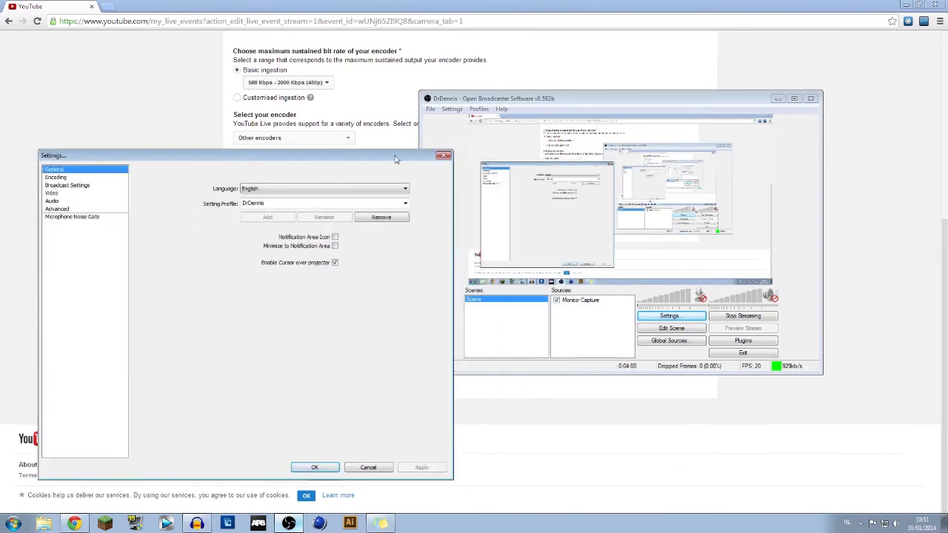
left_click(388, 190)
left_click(387, 191)
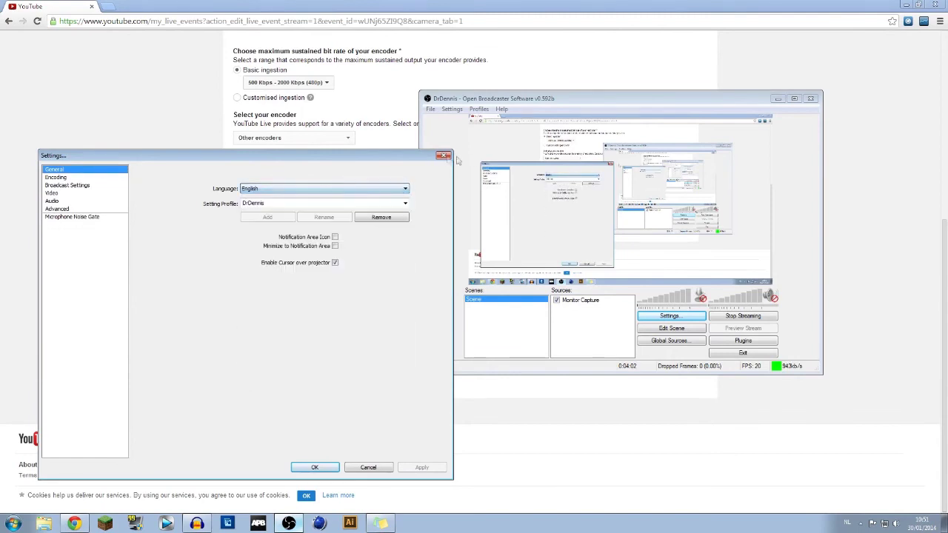
left_click(446, 157)
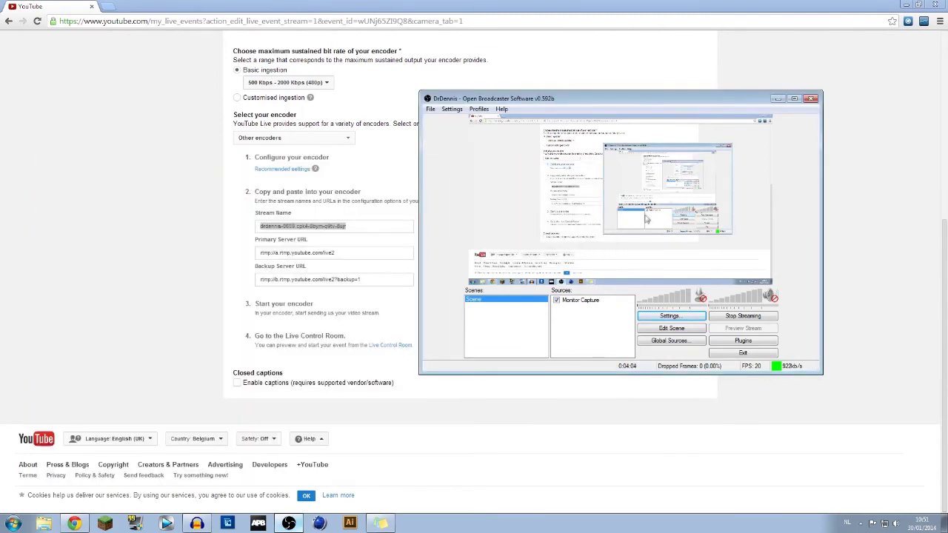
Dismiss the Scenes menu, enable Edit Scene, and click the Monitor Capture source.
right_click(531, 303)
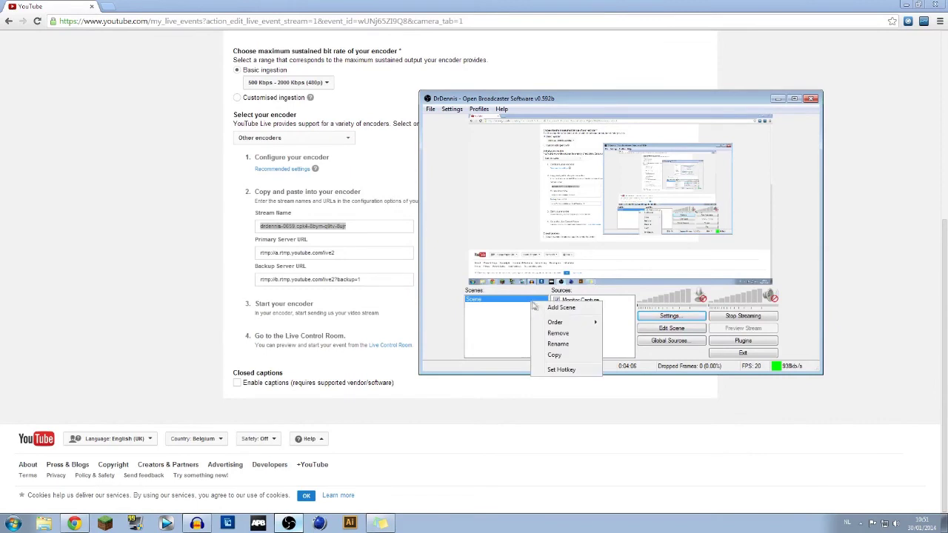
left_click(630, 324)
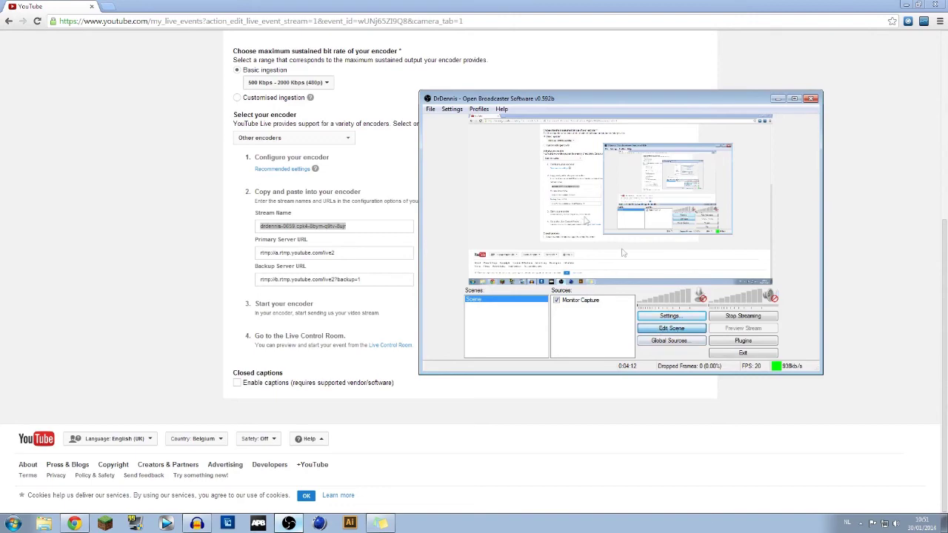
left_click(659, 330)
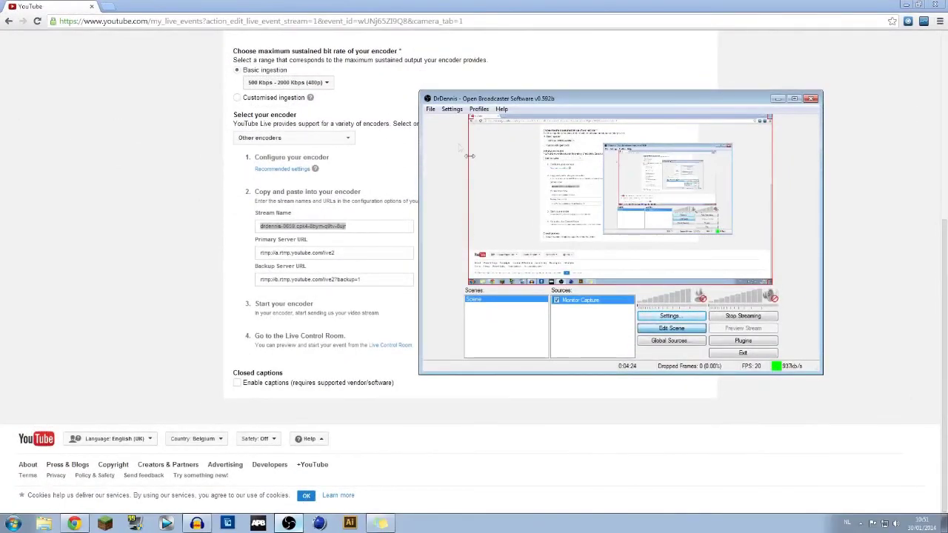
left_click(553, 322)
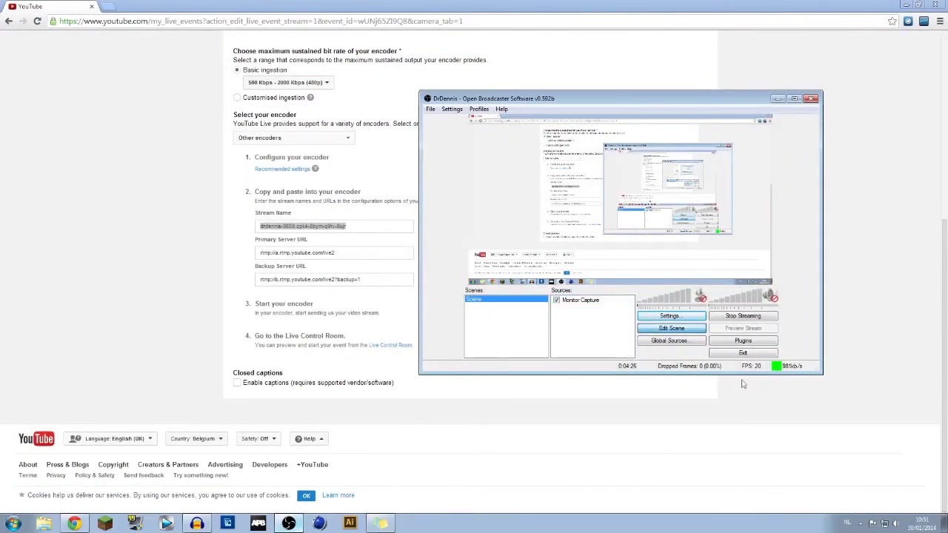